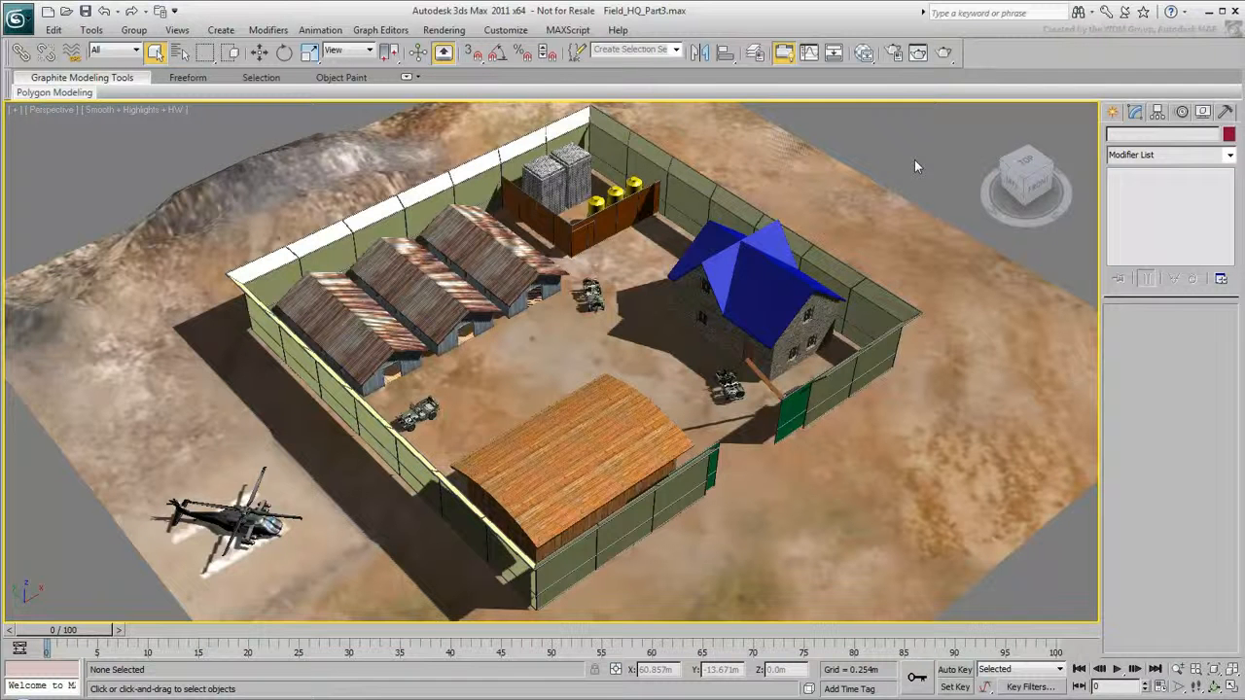
# Isolate the House selection set and select the house roof
pyautogui.click(675, 49)
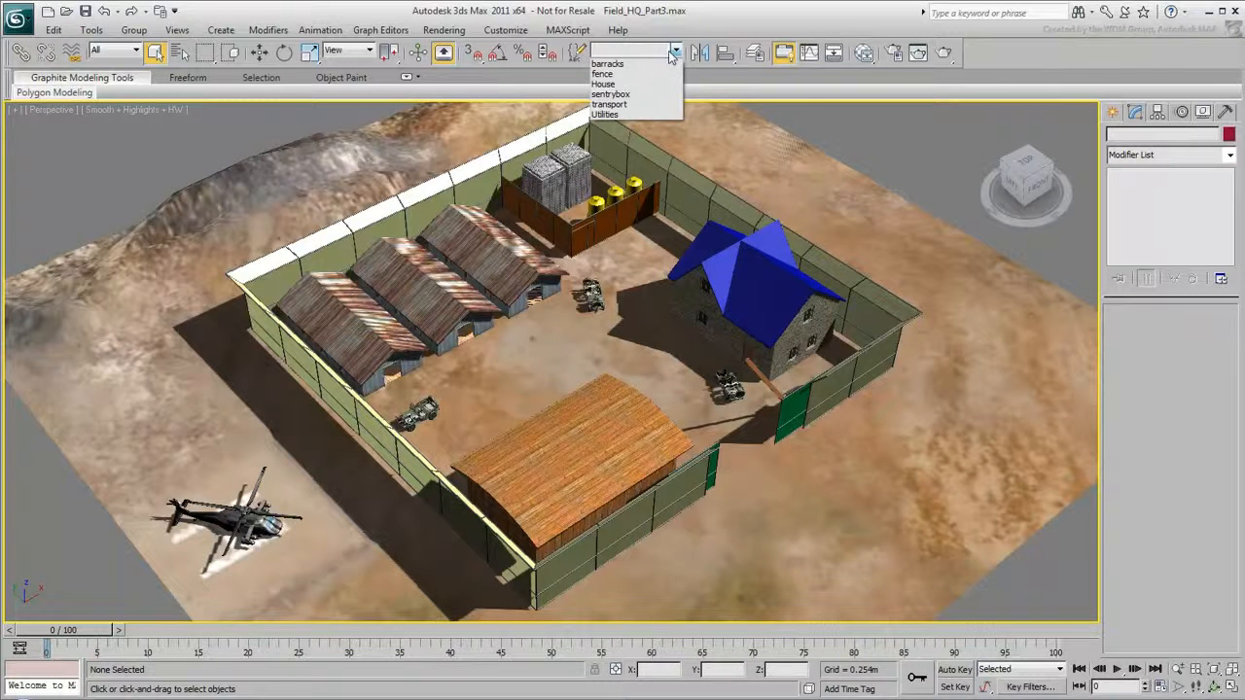
pyautogui.click(661, 84)
pyautogui.rightClick(662, 193)
pyautogui.click(661, 192)
pyautogui.click(608, 202)
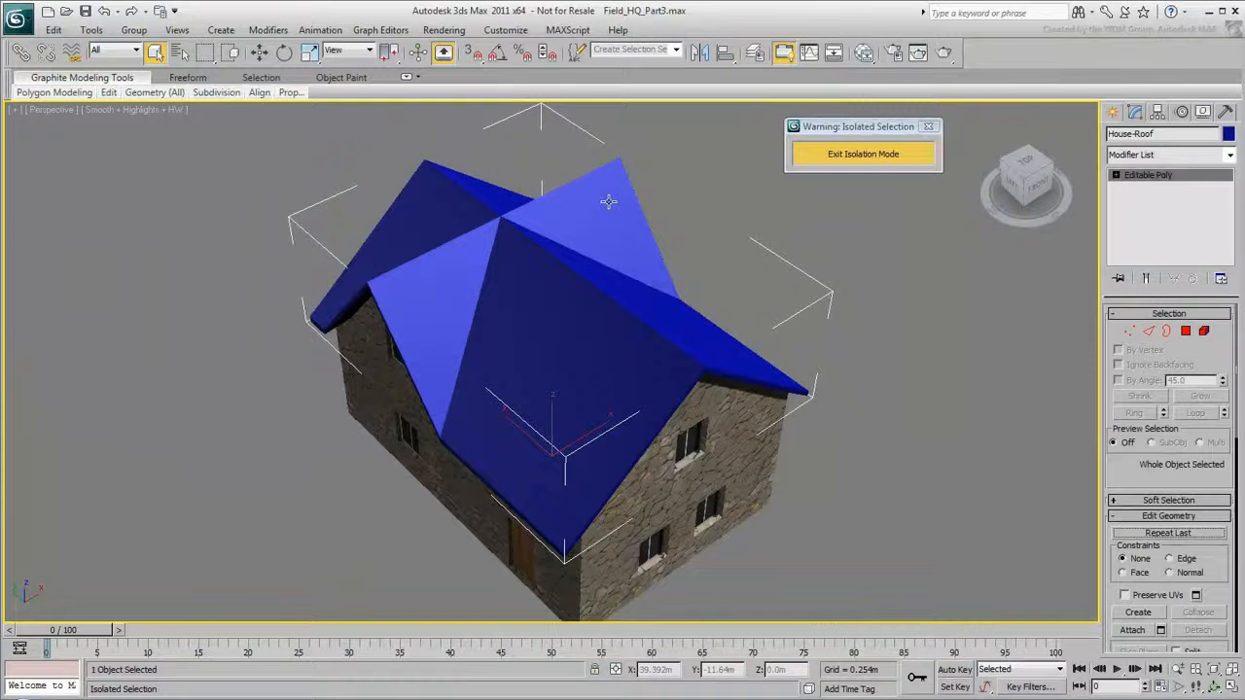
# Create a Standard material named HouseRoof in the Slate Material Editor
pyautogui.click(864, 52)
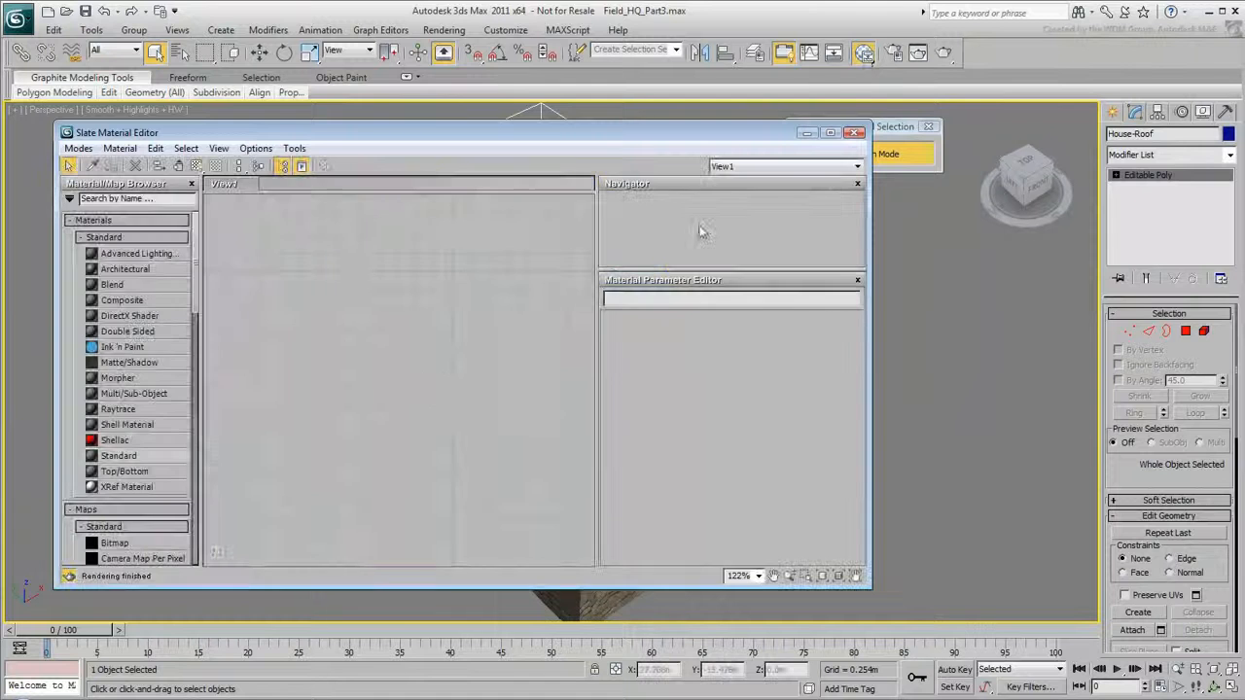
pyautogui.moveTo(161, 455); pyautogui.dragTo(389, 290)
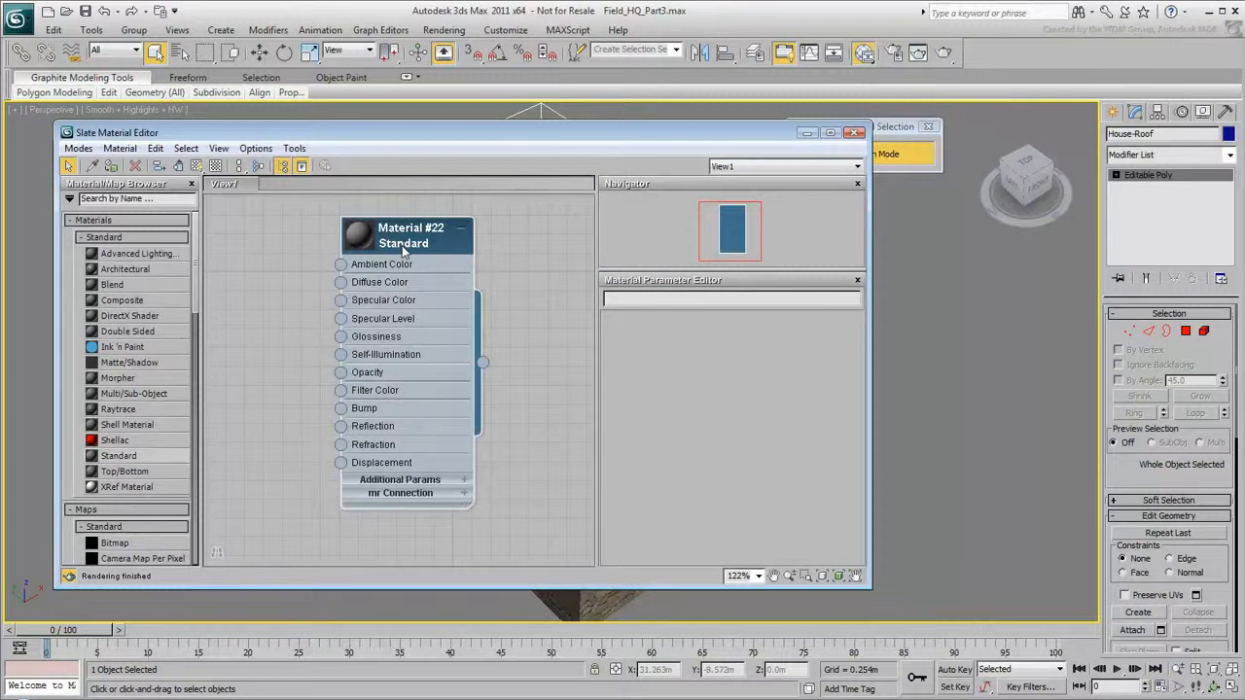
pyautogui.doubleClick(404, 243)
pyautogui.click(630, 297)
pyautogui.write('House')
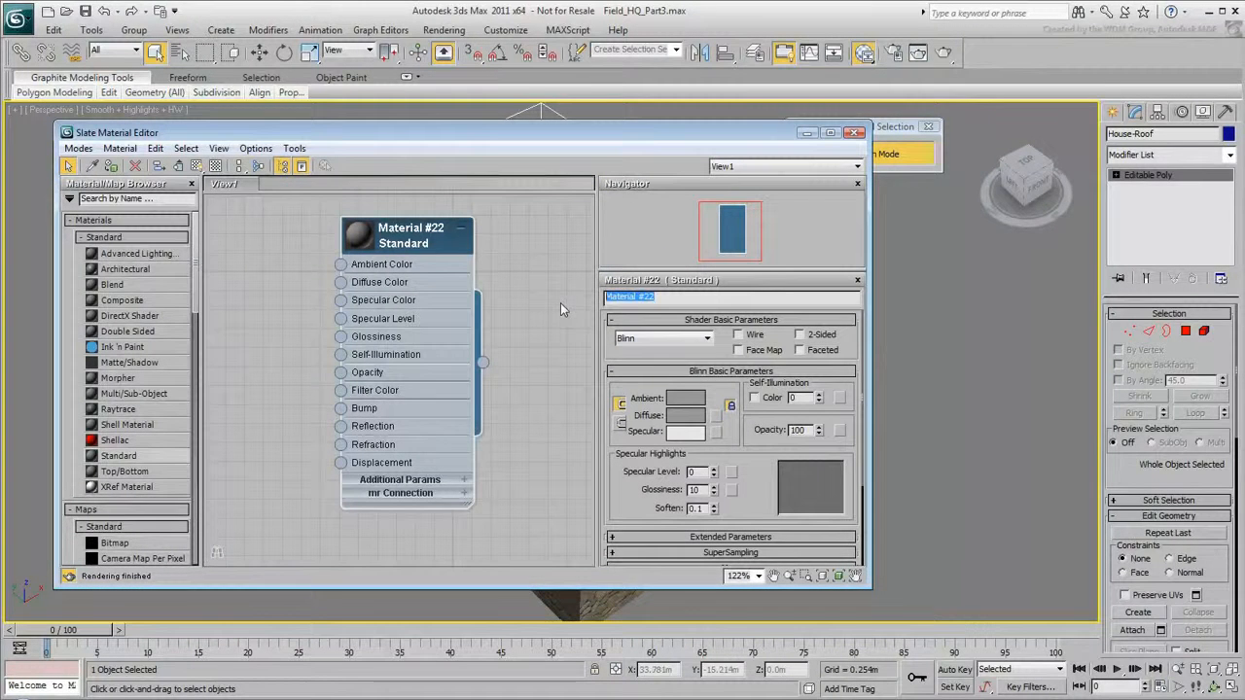
pyautogui.write('Roof')
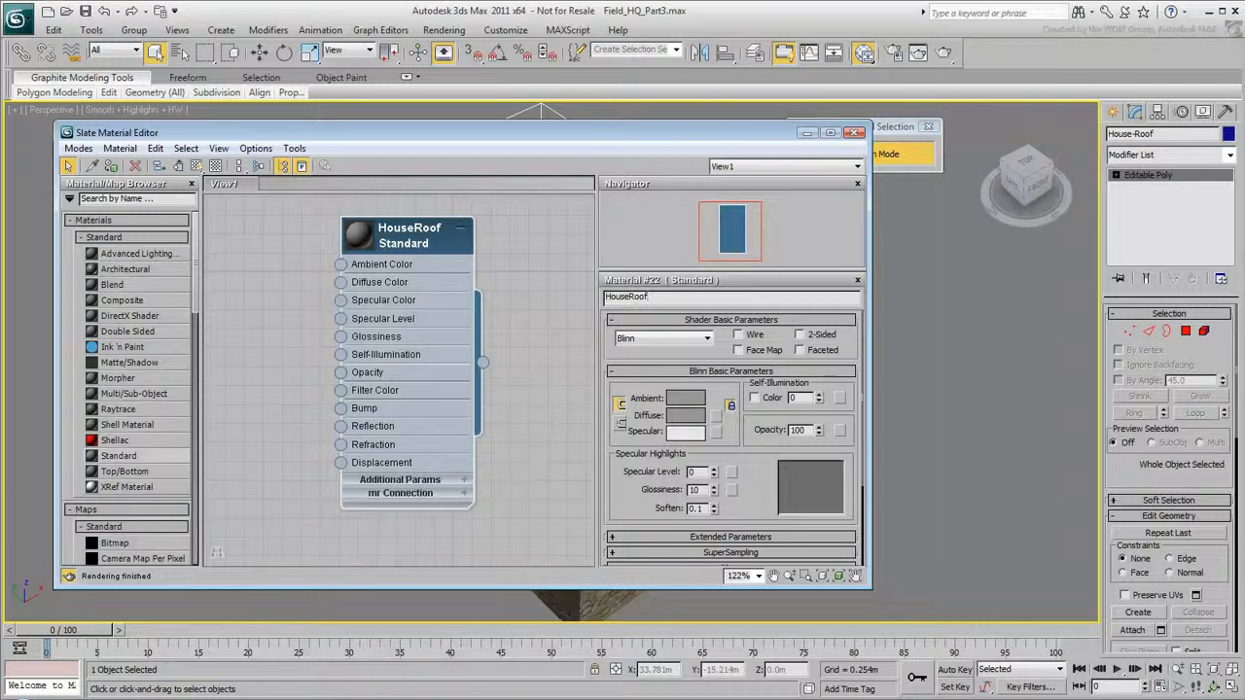
# Connect a Bitmap map using shakes.weathered.jpg to the HouseRoof material's Diffuse Color
pyautogui.moveTo(416, 236); pyautogui.dragTo(490, 251)
pyautogui.moveTo(415, 296); pyautogui.dragTo(315, 243)
pyautogui.click(389, 145)
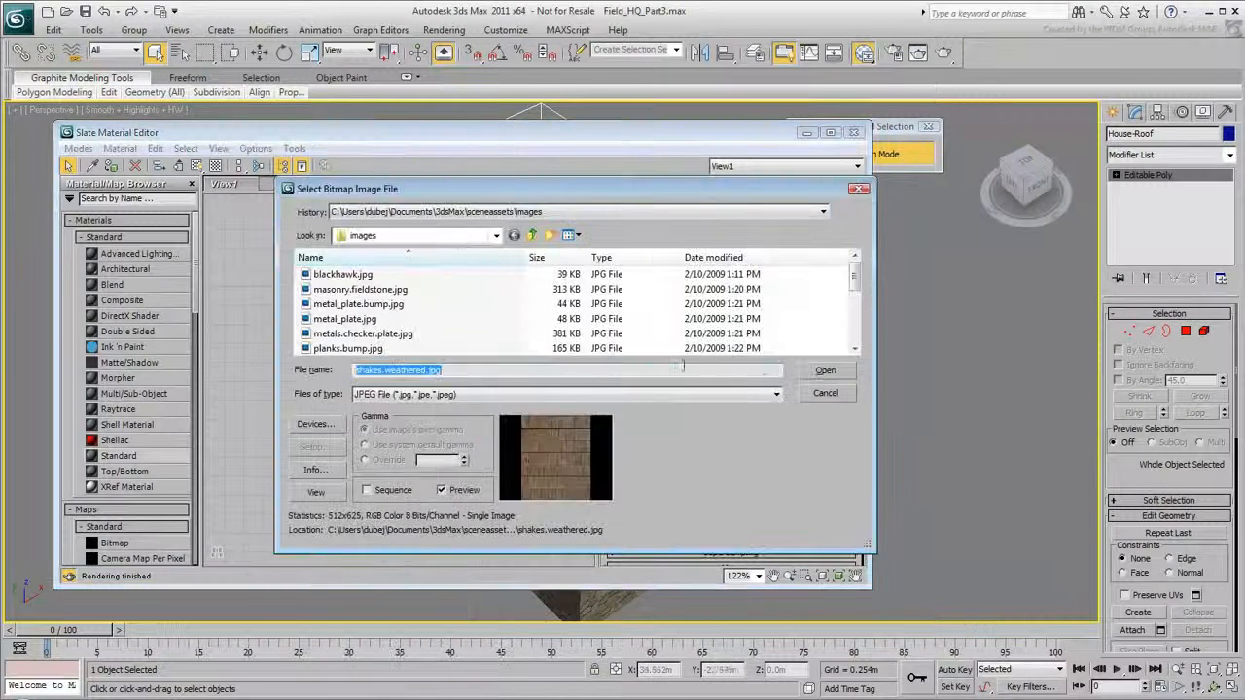
pyautogui.scroll(-2, 525, 330)
pyautogui.click(413, 321)
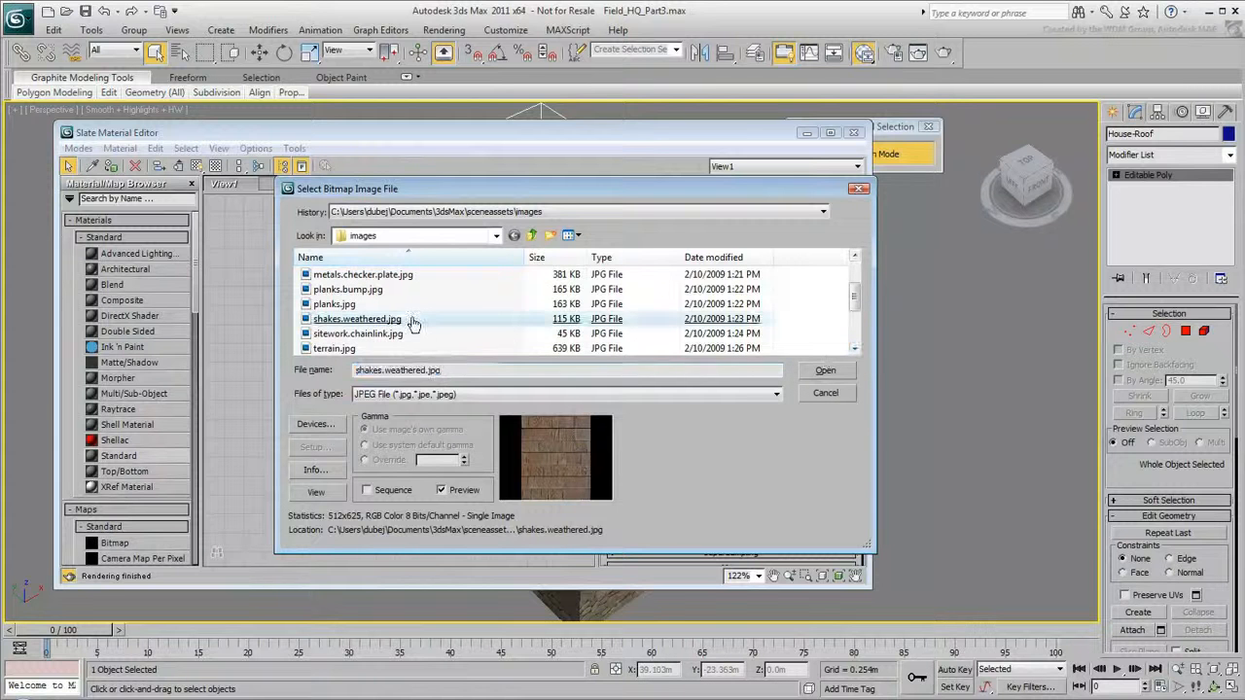
pyautogui.doubleClick(413, 323)
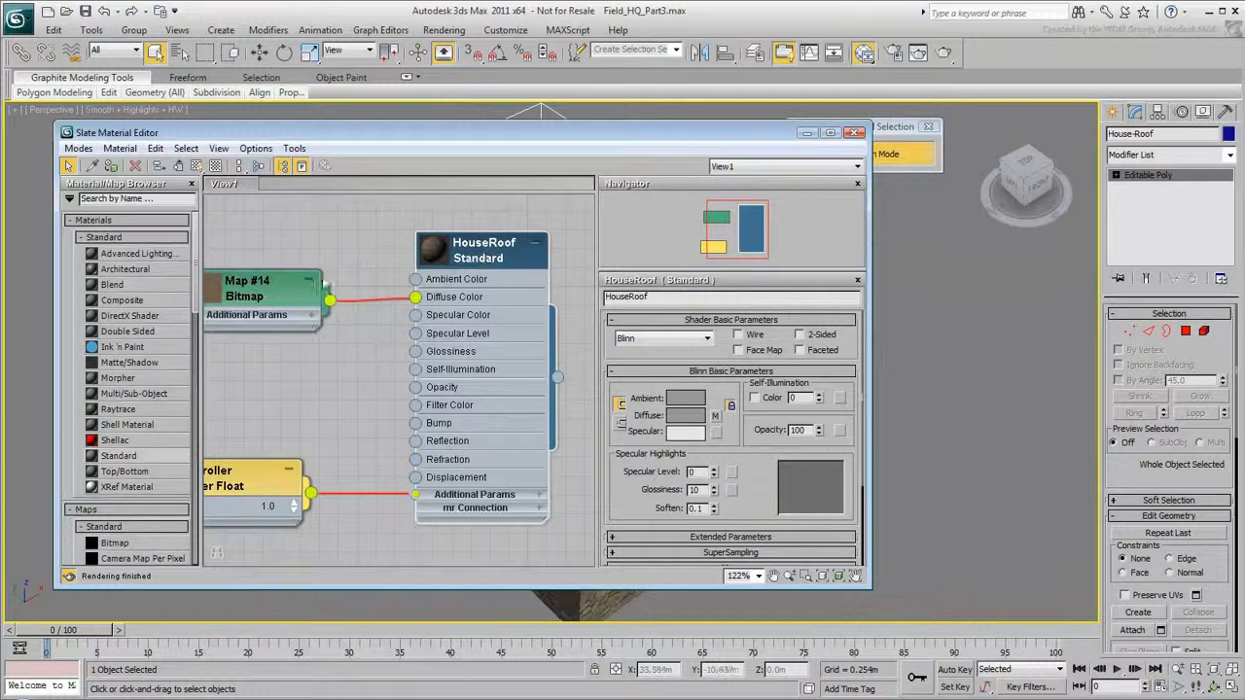
# Assign the HouseRoof material to the selected roof and show its texture in the viewport
pyautogui.click(113, 167)
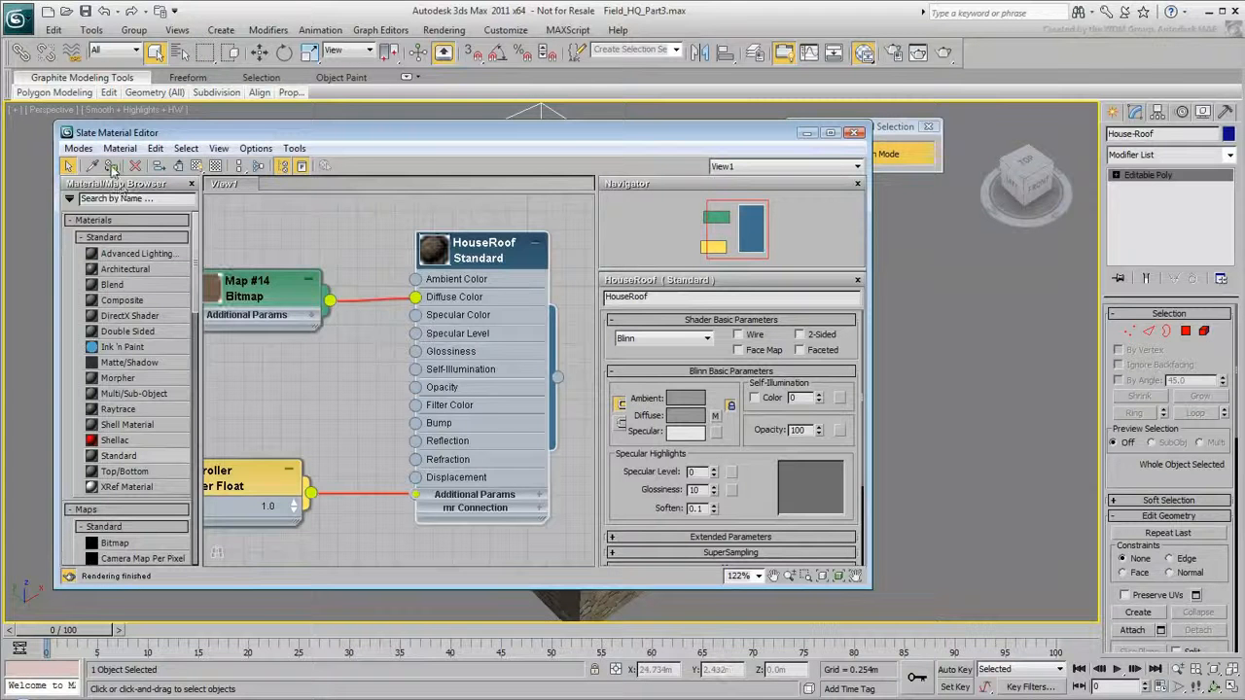
pyautogui.click(196, 167)
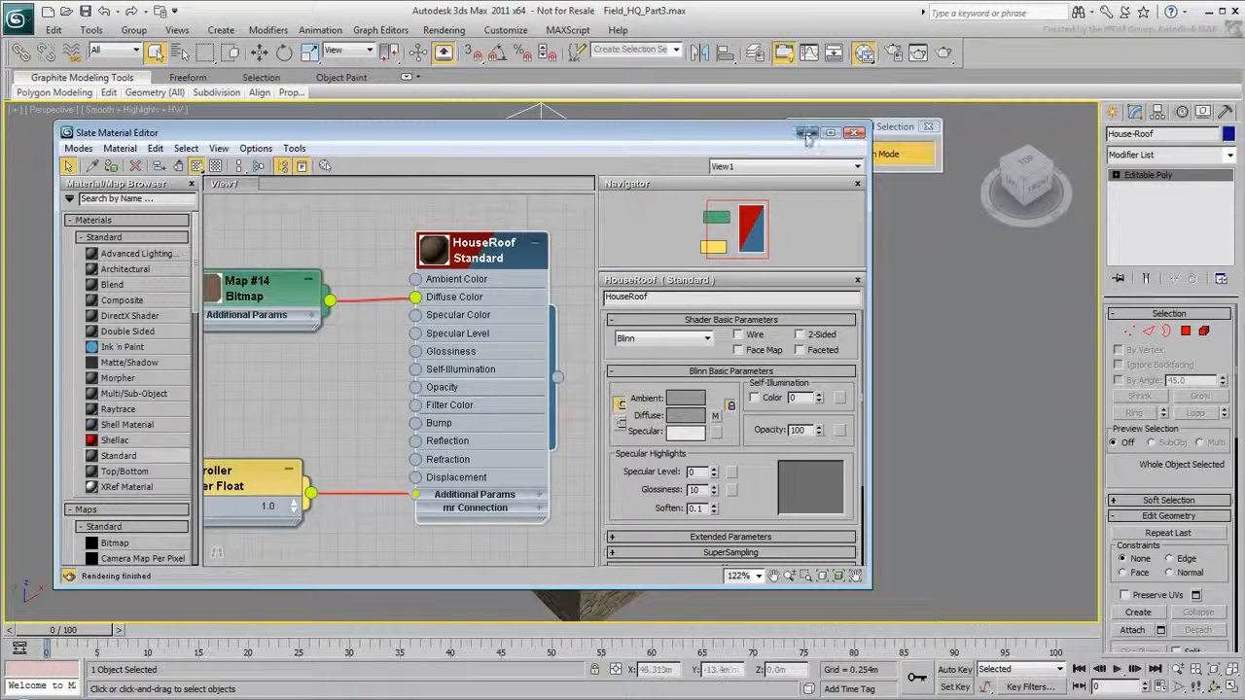
pyautogui.click(806, 132)
# Try a planar UVW Map modifier on the roof with length and width set to 4.0m
pyautogui.click(1170, 154)
pyautogui.scroll(-10, 1209, 532)
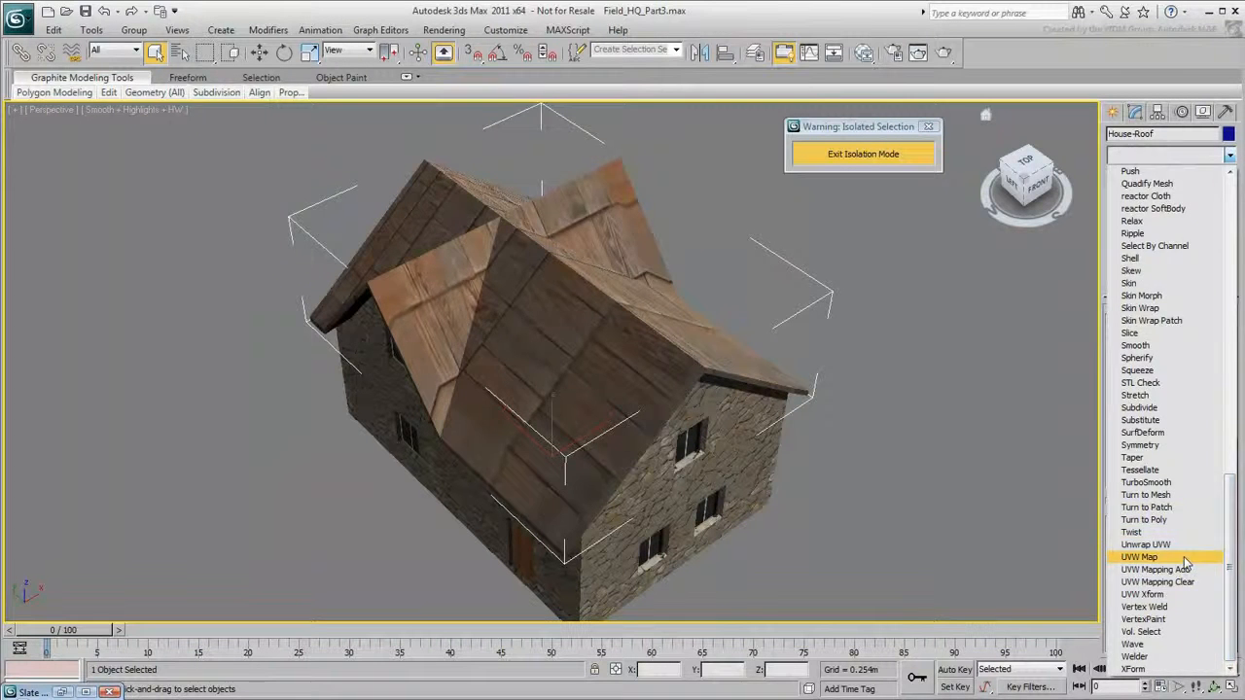
pyautogui.click(1188, 560)
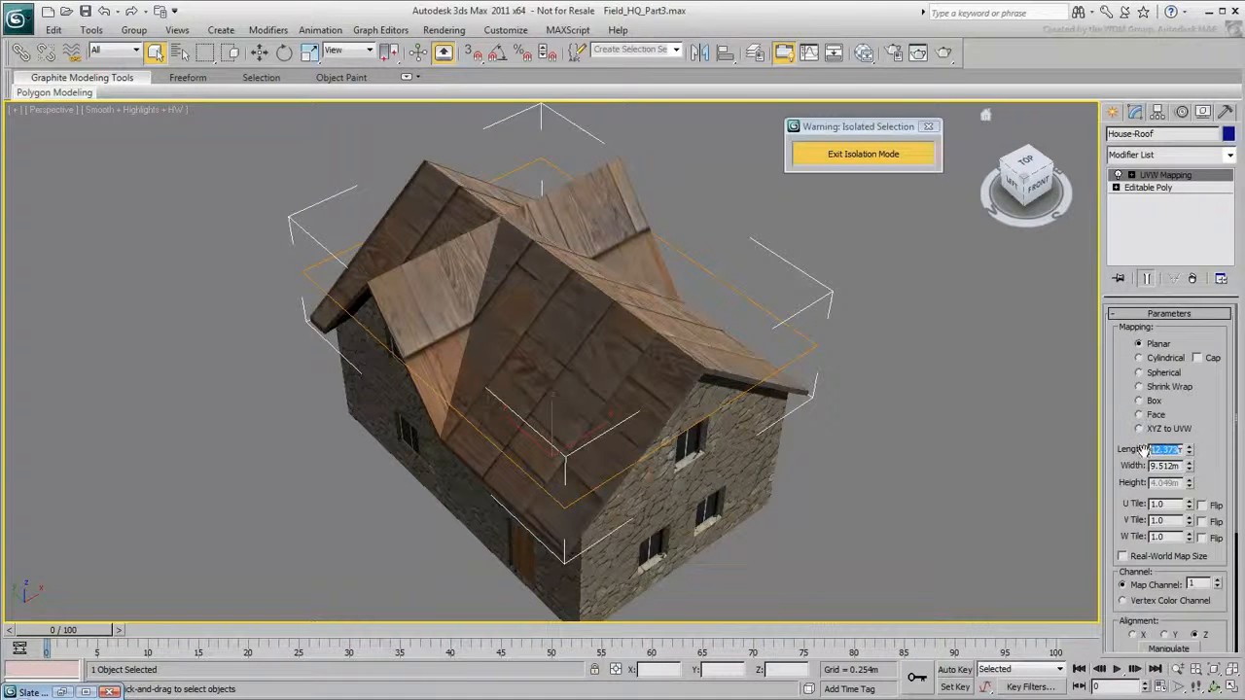
pyautogui.write('1')
pyautogui.press('Return')
pyautogui.press('Tab')
pyautogui.write('4')
pyautogui.press('Return')
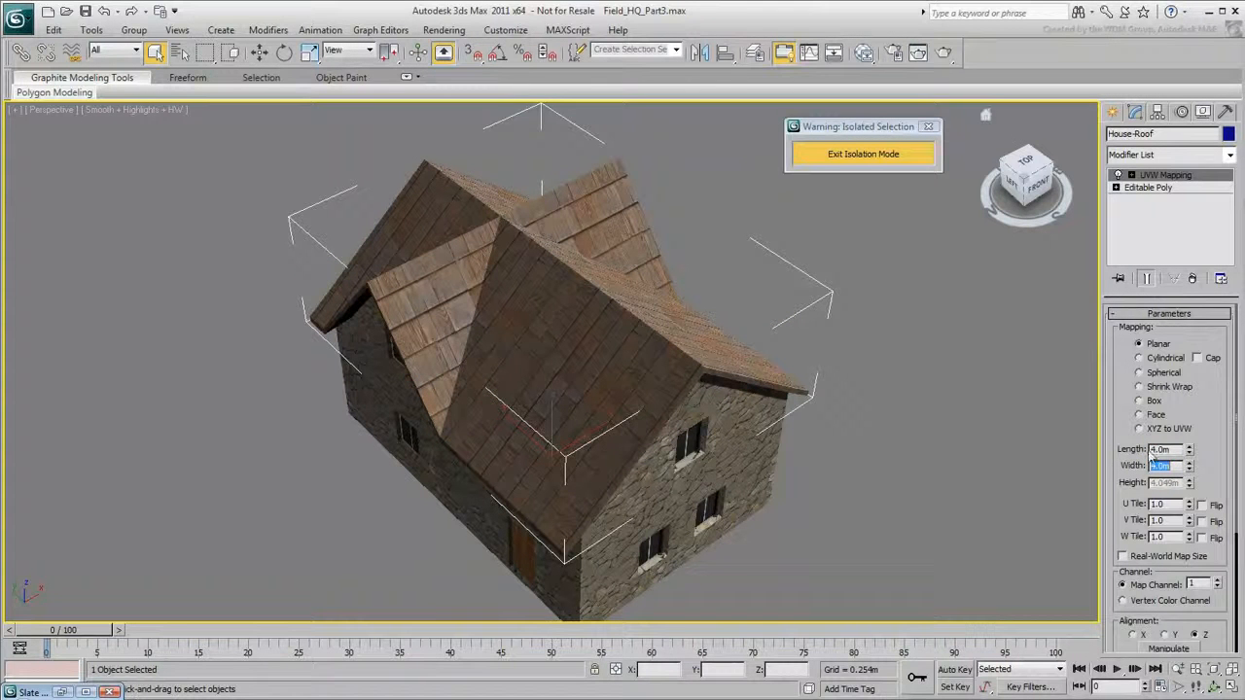
# Try Box mapping on the roof and remove the UVW Mapping modifier
pyautogui.click(1139, 401)
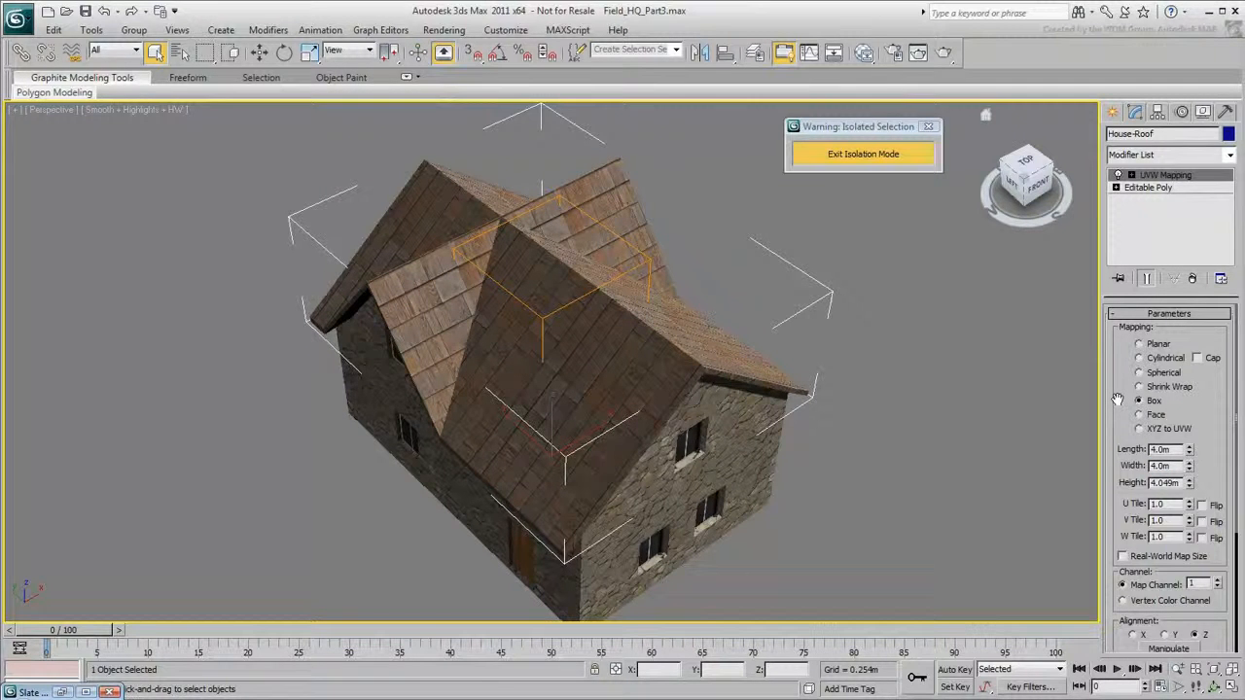
pyautogui.click(1193, 280)
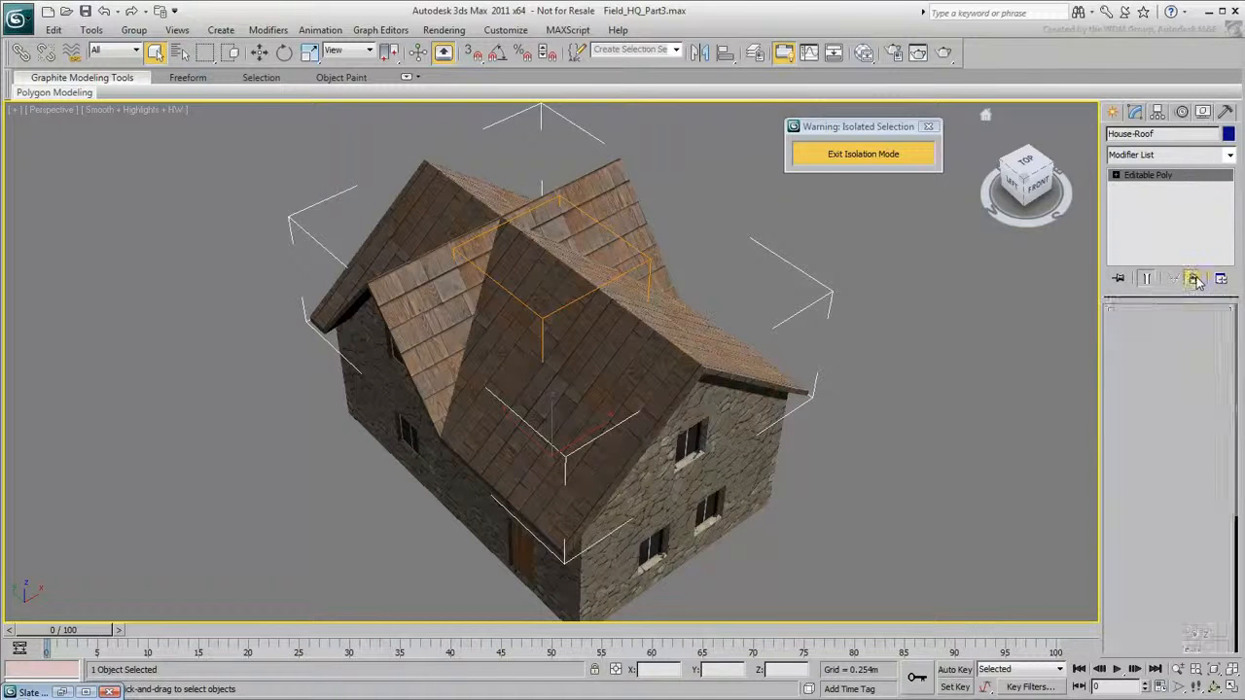
# Apply the object-space MapScaler modifier to the roof and exit isolation mode
pyautogui.click(1230, 155)
pyautogui.moveTo(1234, 206); pyautogui.dragTo(1231, 275)
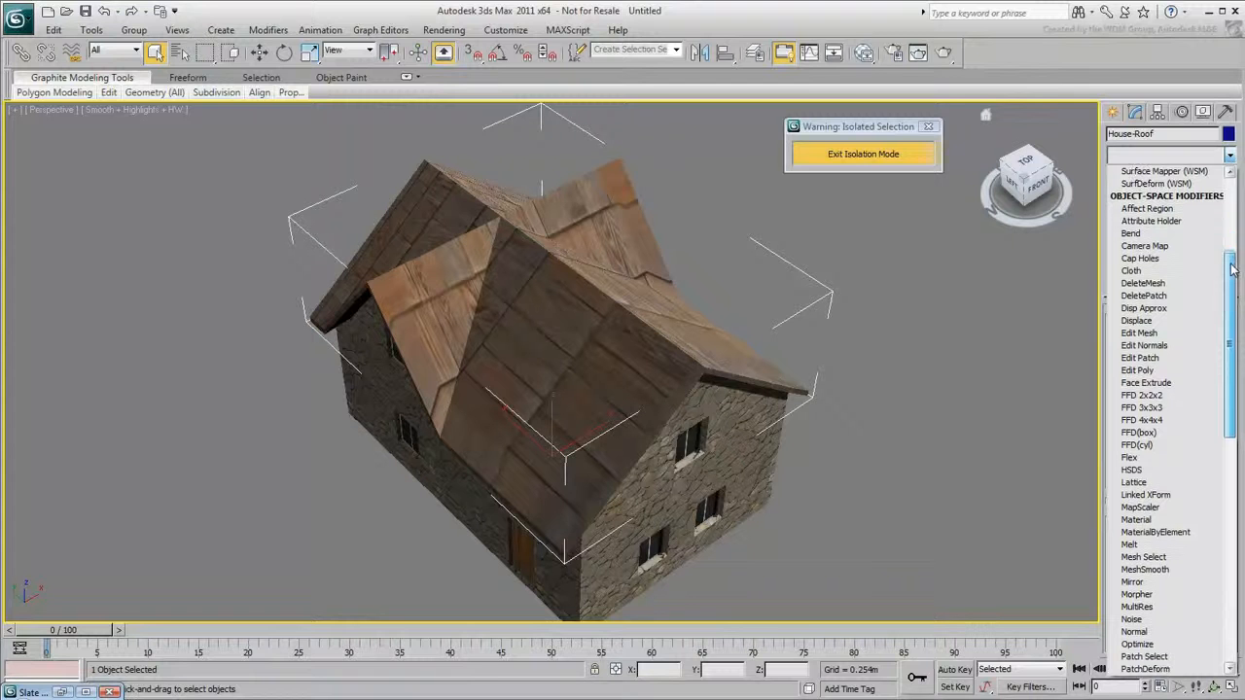
pyautogui.click(1174, 508)
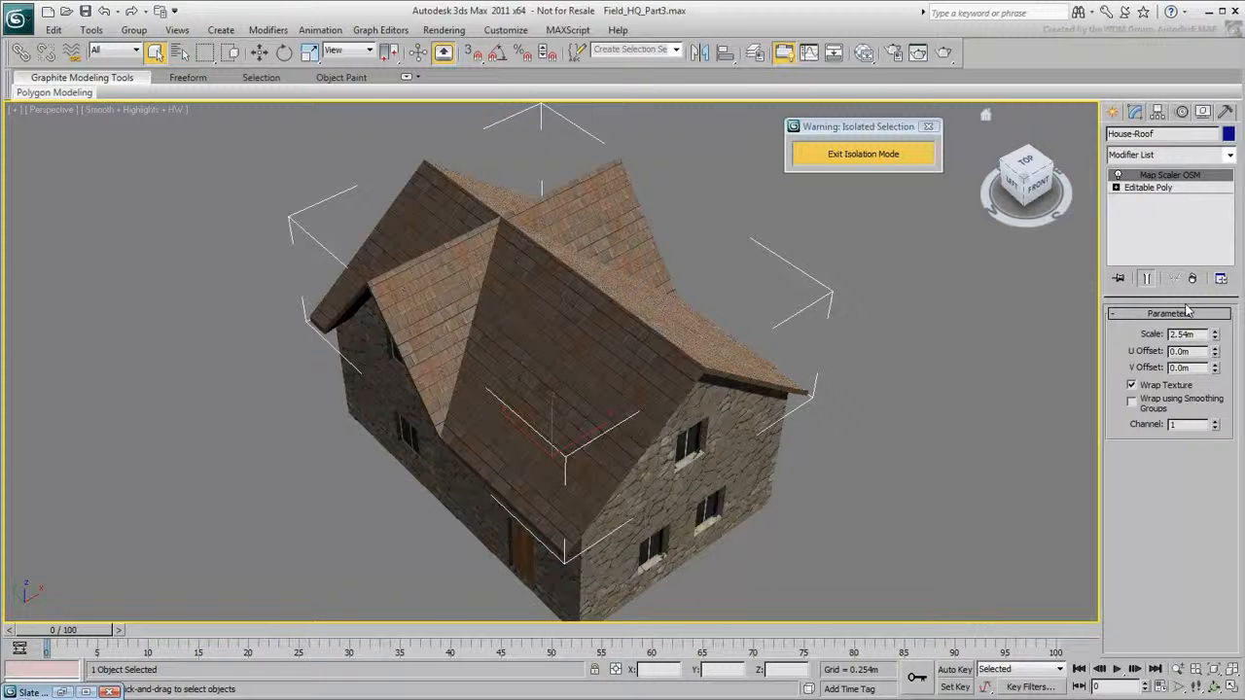
pyautogui.click(892, 224)
pyautogui.click(868, 154)
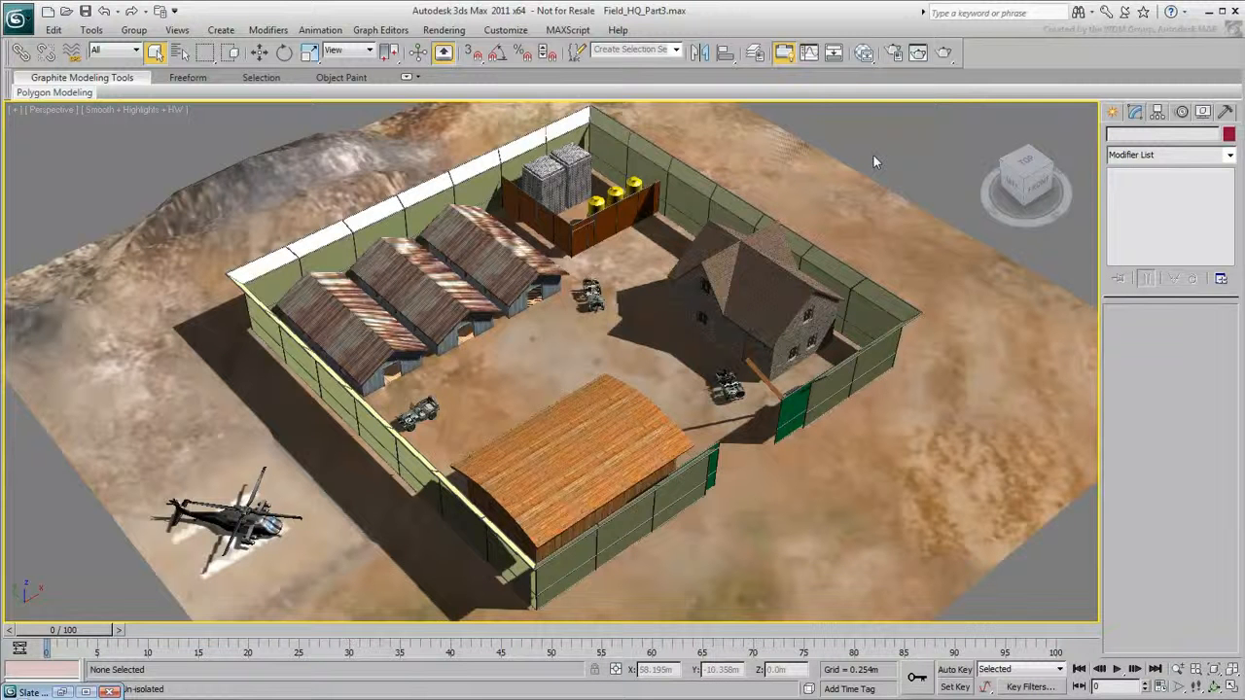
# Isolate the fence selection set and remove the terrain from the selection, leaving the fence and gate objects selected
pyautogui.click(676, 50)
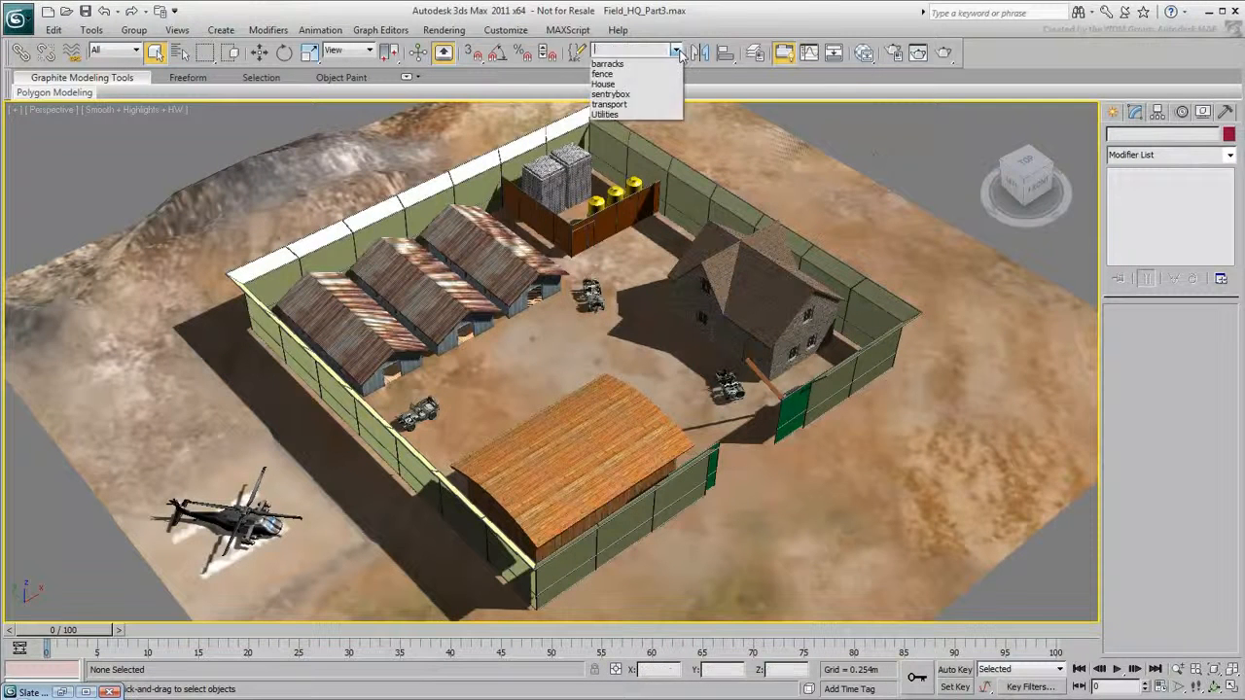
pyautogui.click(654, 74)
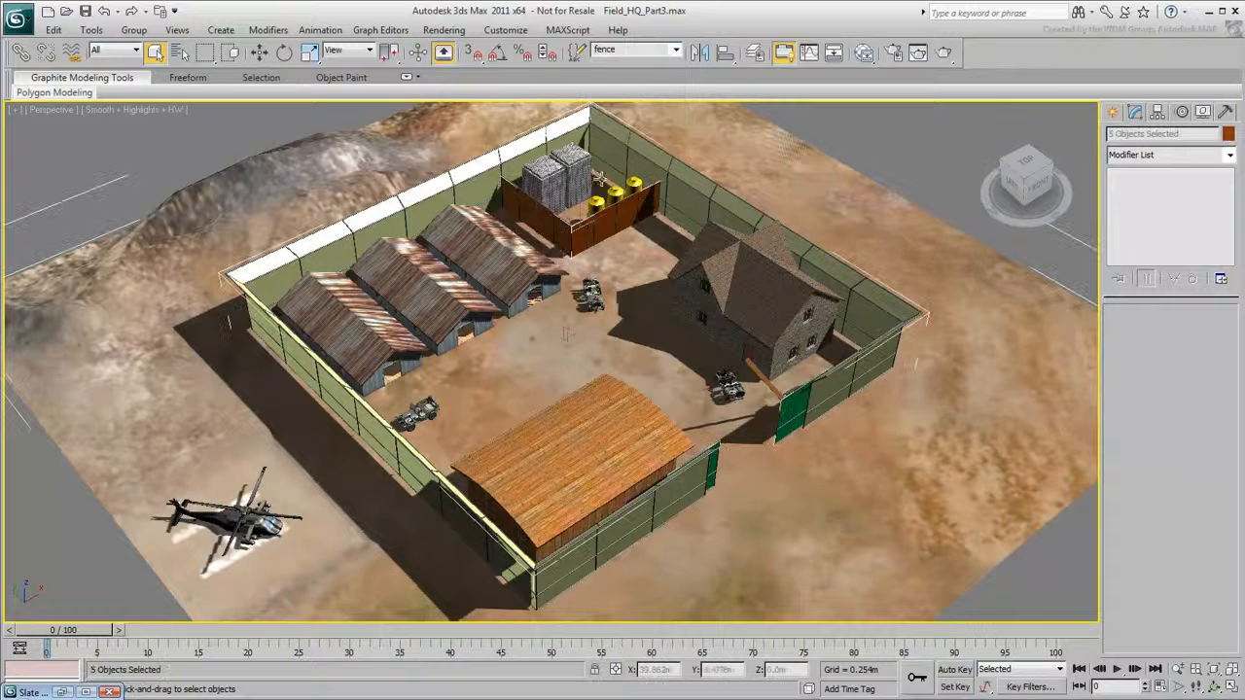
pyautogui.rightClick(540, 344)
pyautogui.click(620, 216)
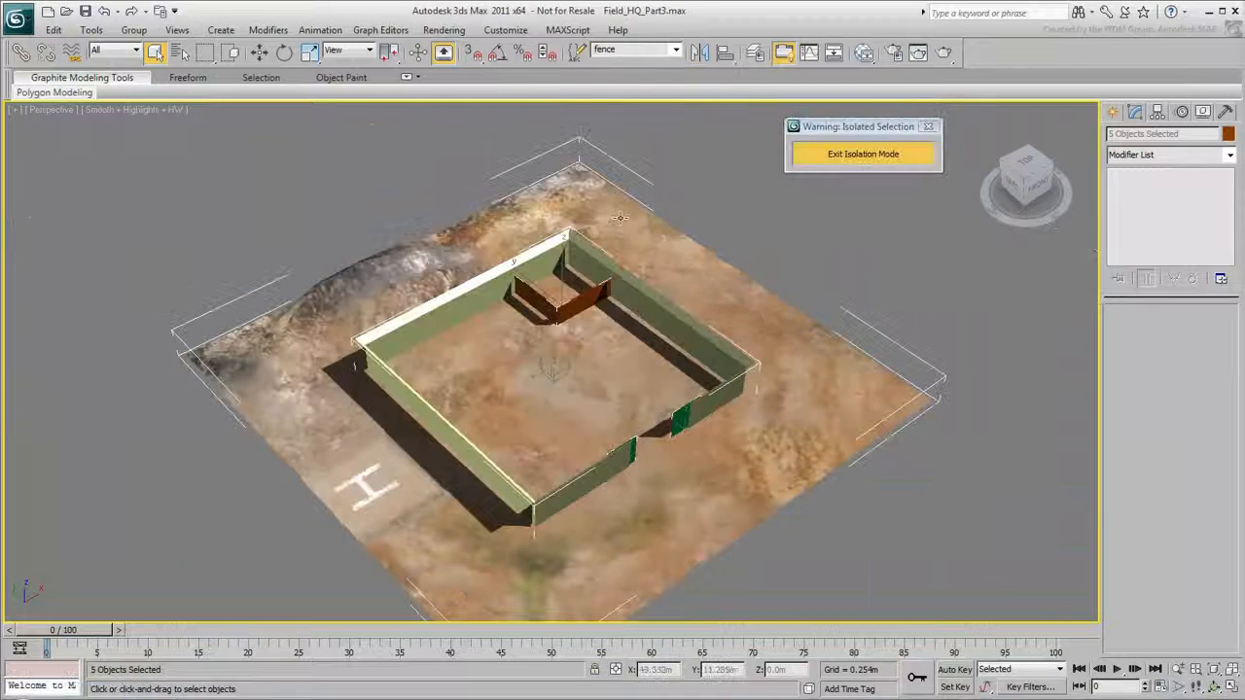
pyautogui.keyDown('alt'); pyautogui.click(587, 200); pyautogui.keyUp('alt')
pyautogui.keyDown('alt'); pyautogui.moveTo(586, 199); pyautogui.dragTo(580, 433, button='middle'); pyautogui.keyUp('alt')
pyautogui.scroll(5, 580, 433)
pyautogui.scroll(-3, 581, 433)
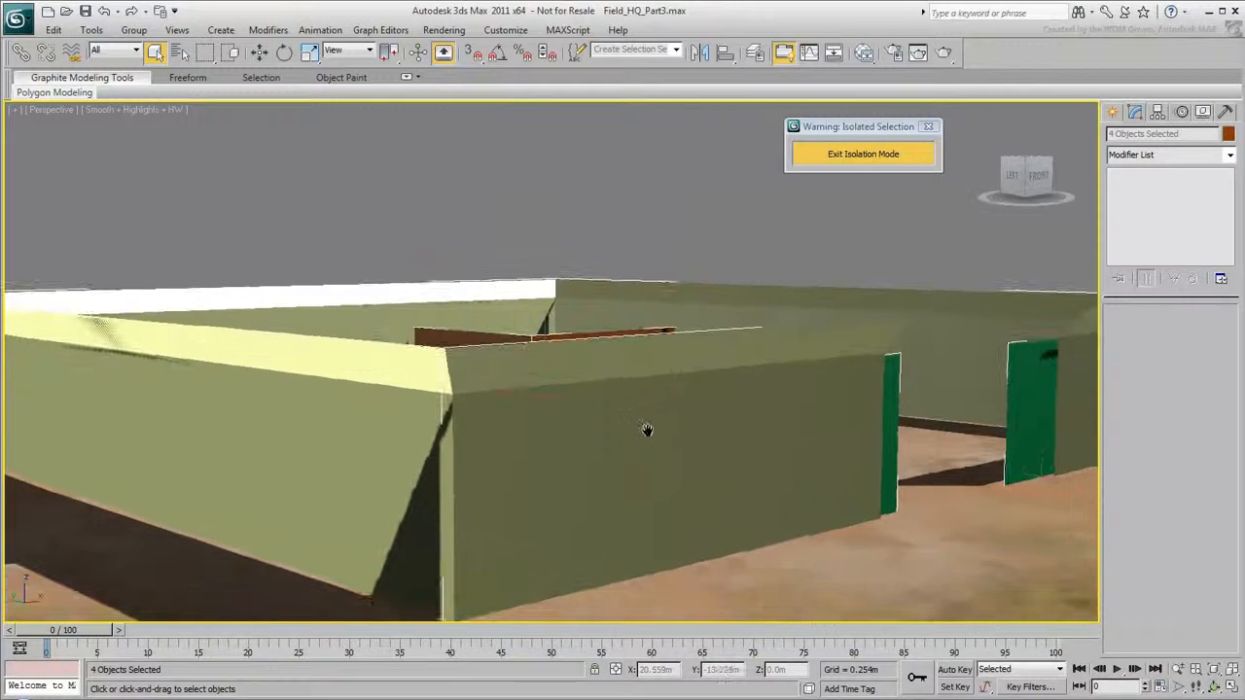
# Clear all HouseRoof material nodes from View1 of the Slate Material Editor
pyautogui.click(865, 53)
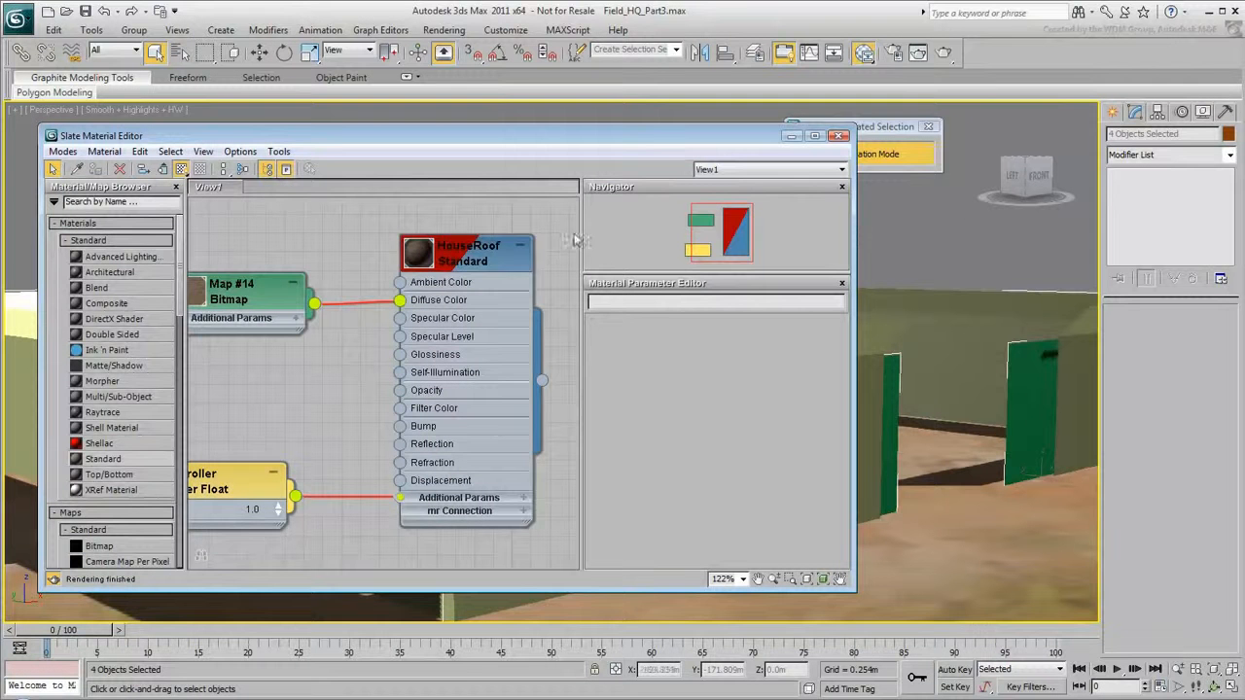
pyautogui.hotkey('ctrl', 'a')
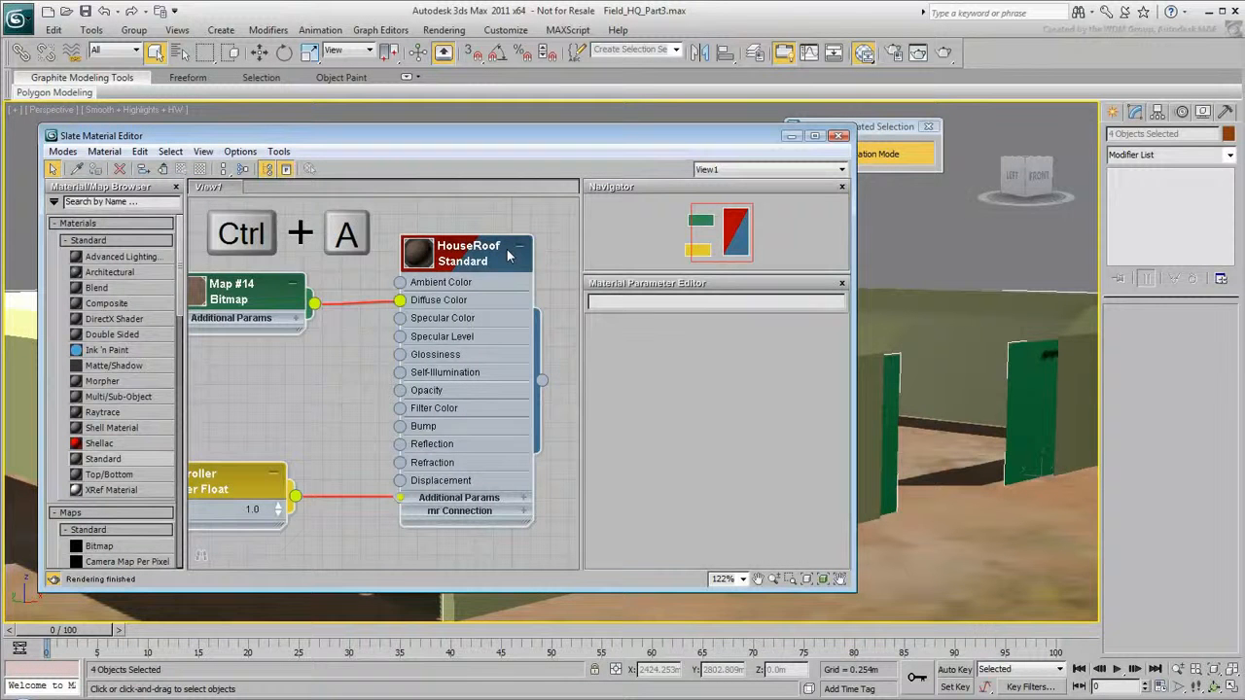
pyautogui.press('Delete')
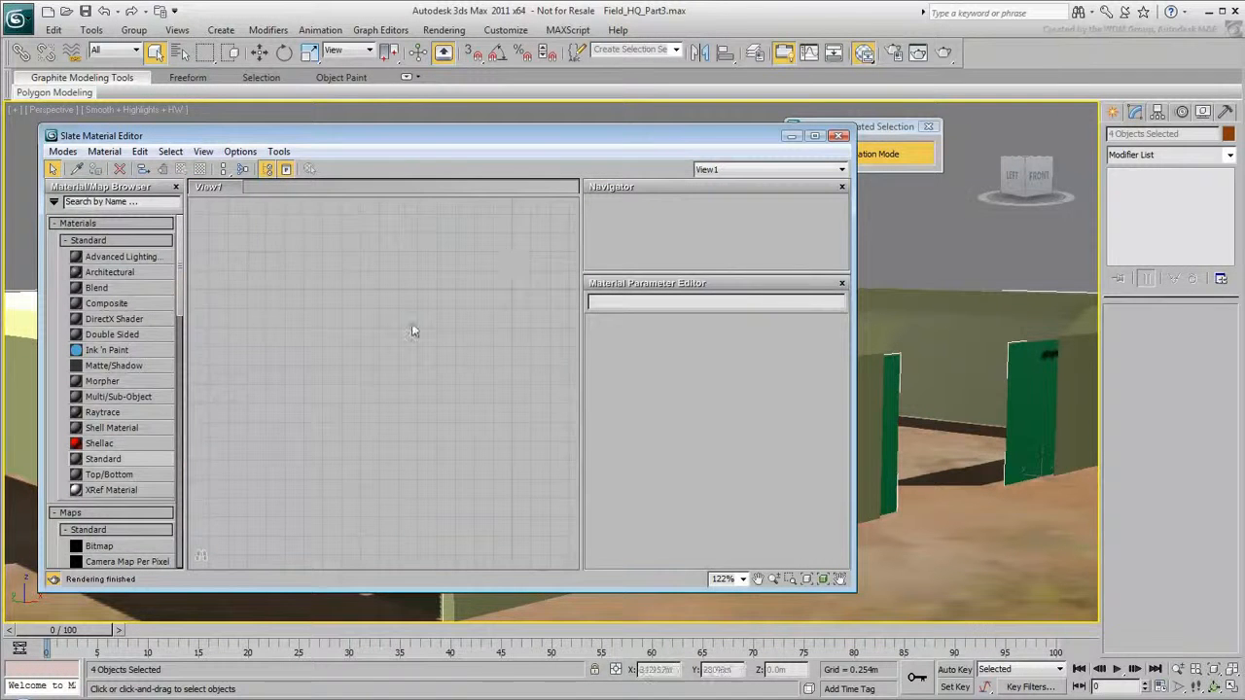
# Create a new Standard material named FenceChainLink
pyautogui.moveTo(138, 455); pyautogui.dragTo(416, 251)
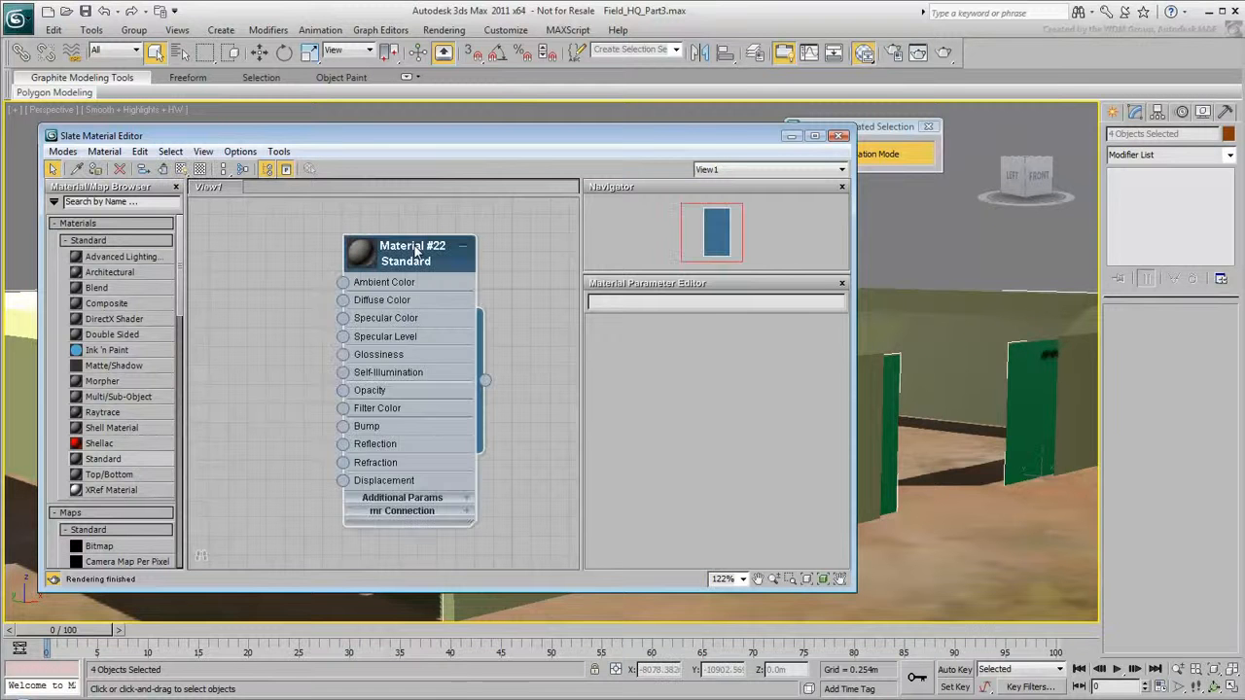
pyautogui.doubleClick(415, 251)
pyautogui.write('Fen')
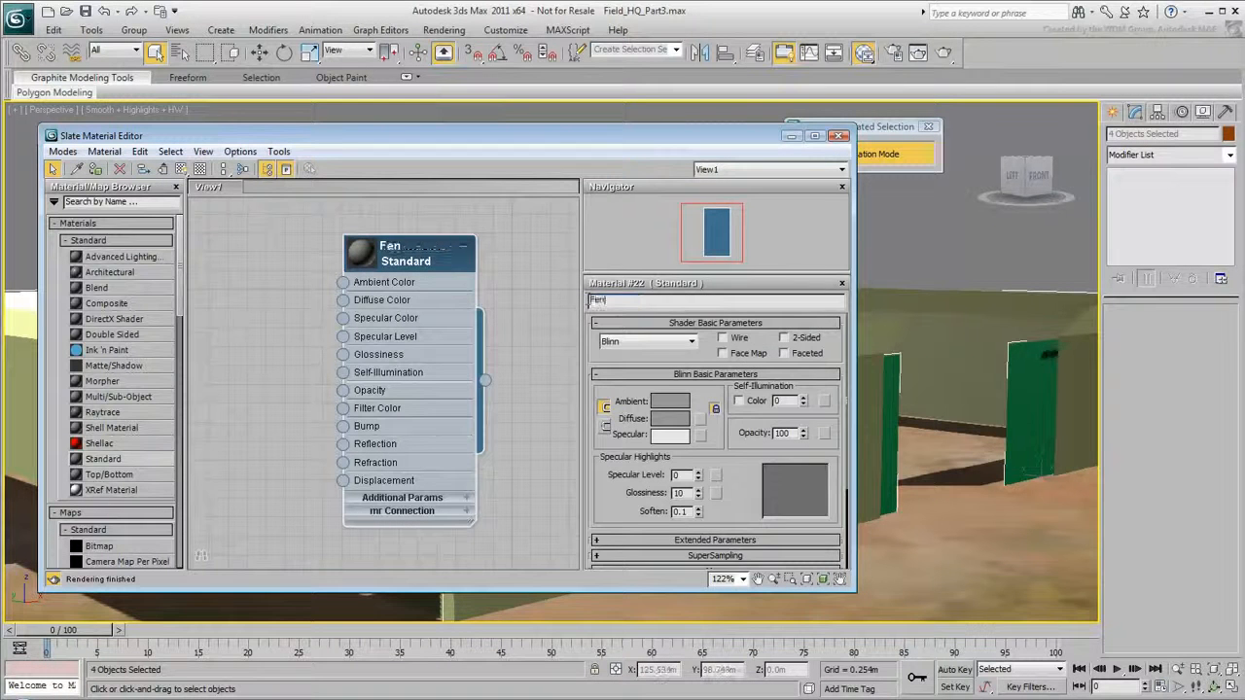
pyautogui.write('ceChainLink')
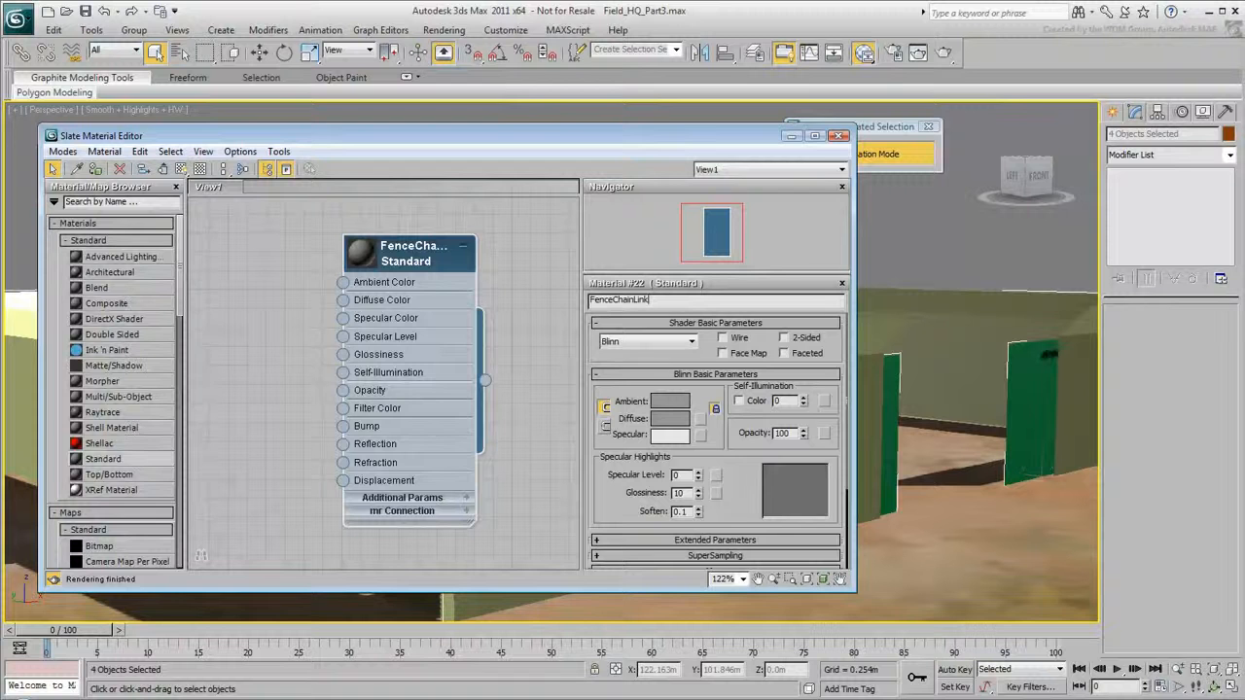
# Set the FenceChainLink diffuse color to light gray and assign the material to the selected fence objects
pyautogui.click(669, 419)
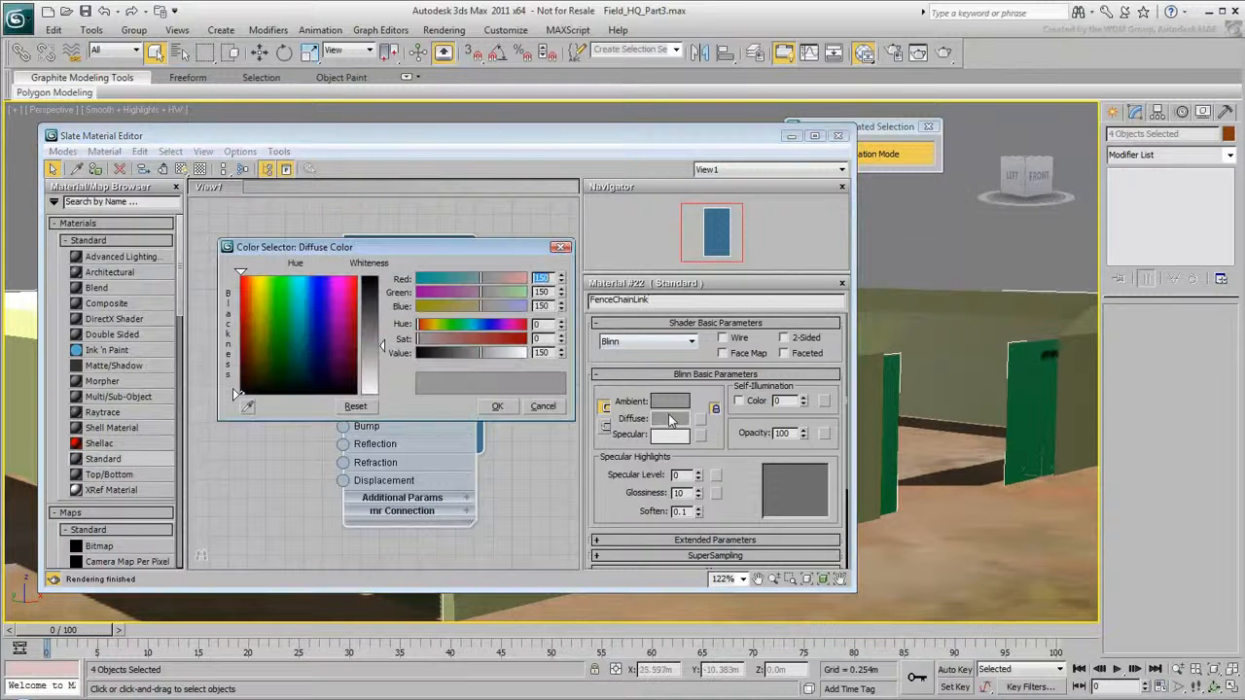
pyautogui.moveTo(392, 350); pyautogui.dragTo(382, 371)
pyautogui.click(497, 405)
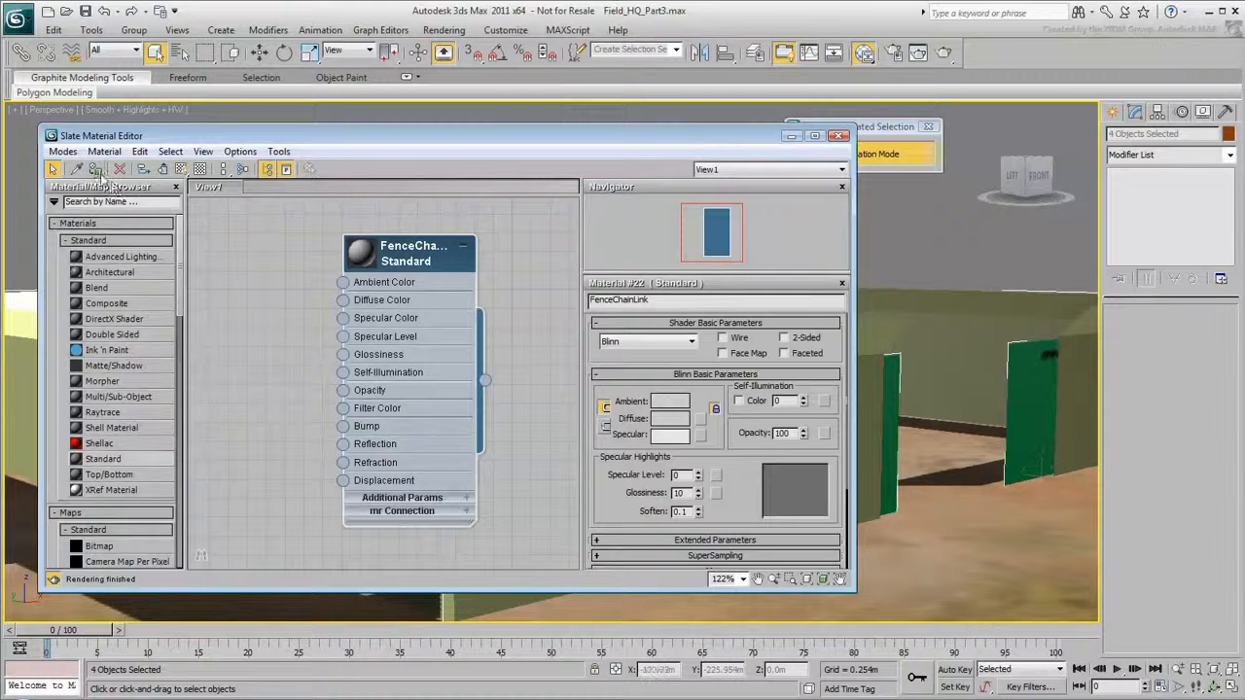
pyautogui.click(97, 171)
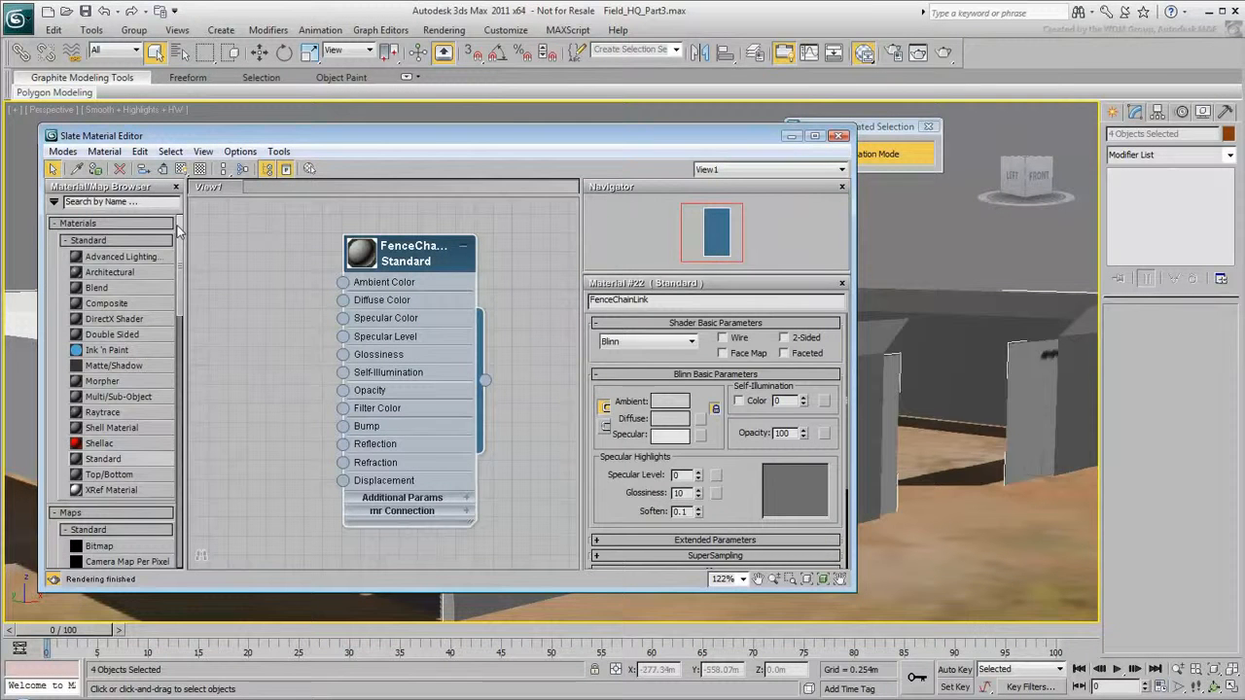
# Try an opacity of 50 on the FenceChainLink material and view the fence without the editor
pyautogui.moveTo(790, 433); pyautogui.dragTo(759, 433)
pyautogui.write('50')
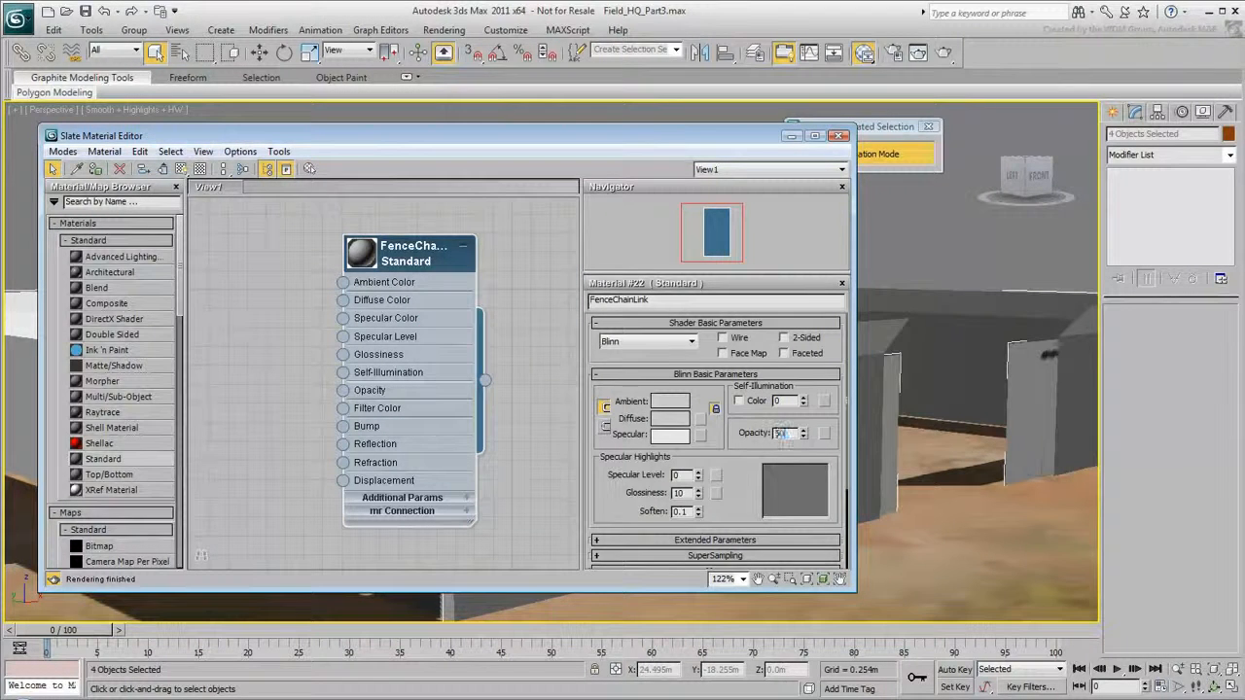
pyautogui.press('Return')
pyautogui.click(792, 136)
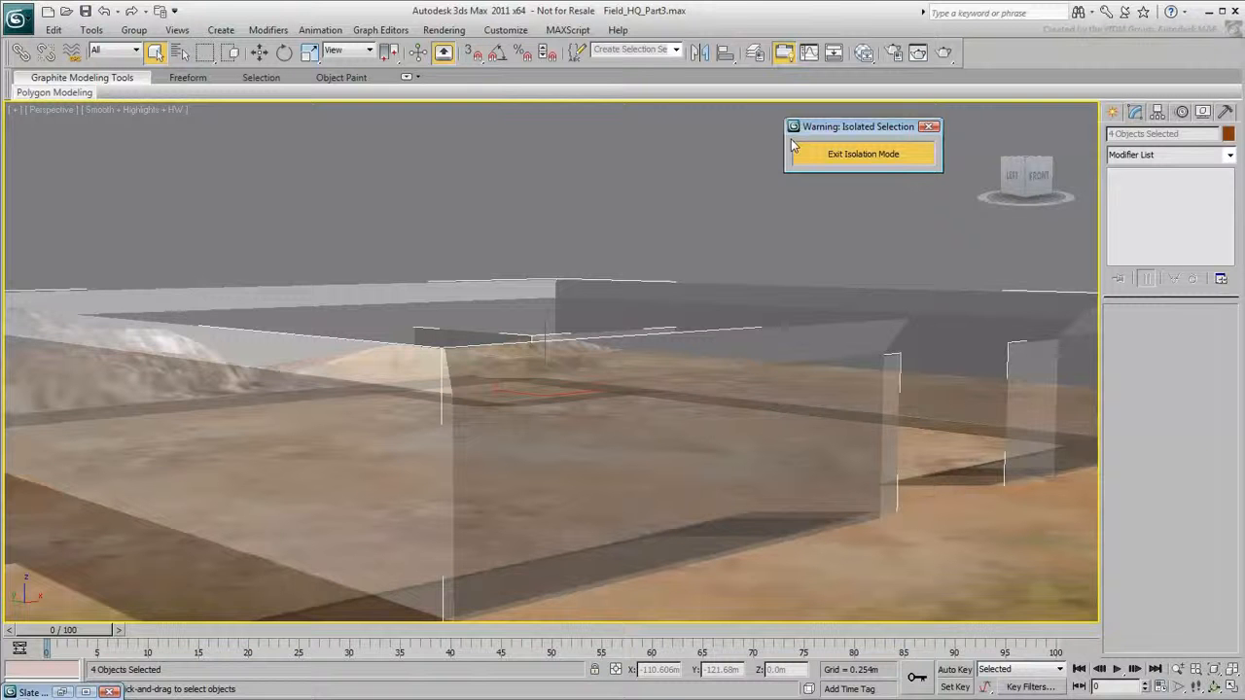
# Set the FenceChainLink material's opacity back to 100 in the Slate Material Editor
pyautogui.click(865, 51)
pyautogui.moveTo(790, 433); pyautogui.dragTo(762, 434)
pyautogui.write('100')
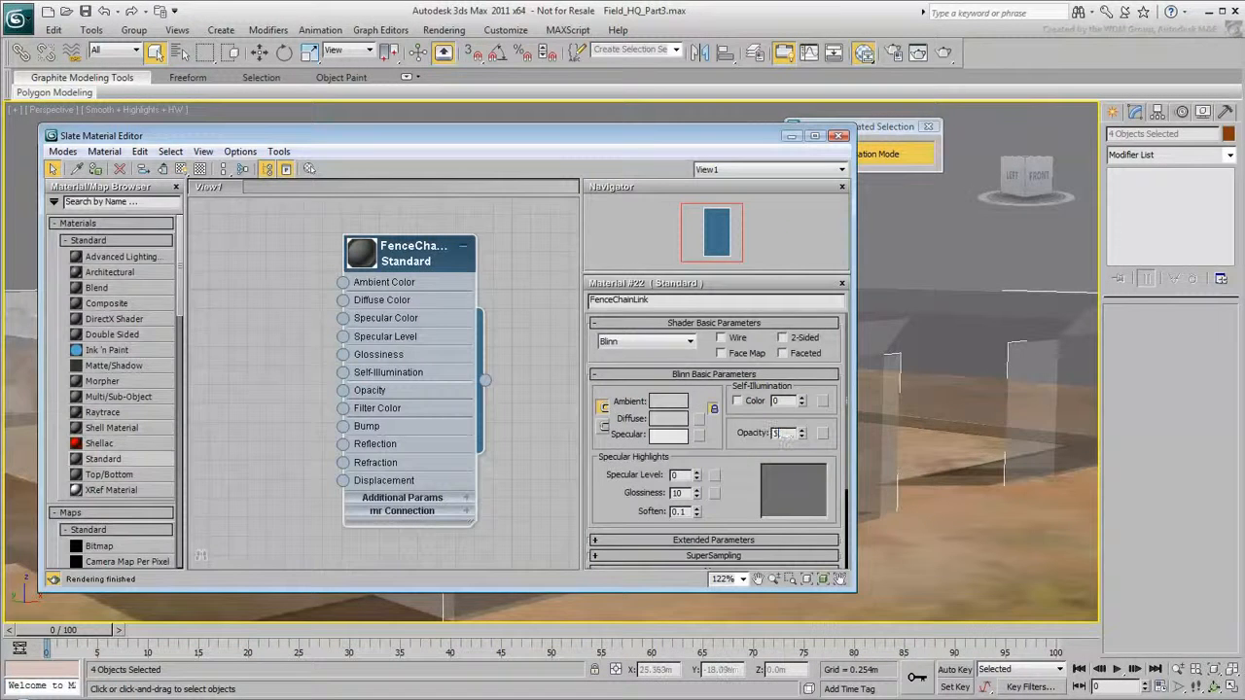
pyautogui.press('Return')
# Connect a Bitmap map using sitework.chainlink.jpg to the Opacity slot of the FenceChainLink material
pyautogui.moveTo(389, 305); pyautogui.dragTo(457, 307)
pyautogui.moveTo(410, 392); pyautogui.dragTo(304, 239)
pyautogui.click(324, 147)
pyautogui.moveTo(855, 260); pyautogui.dragTo(856, 307)
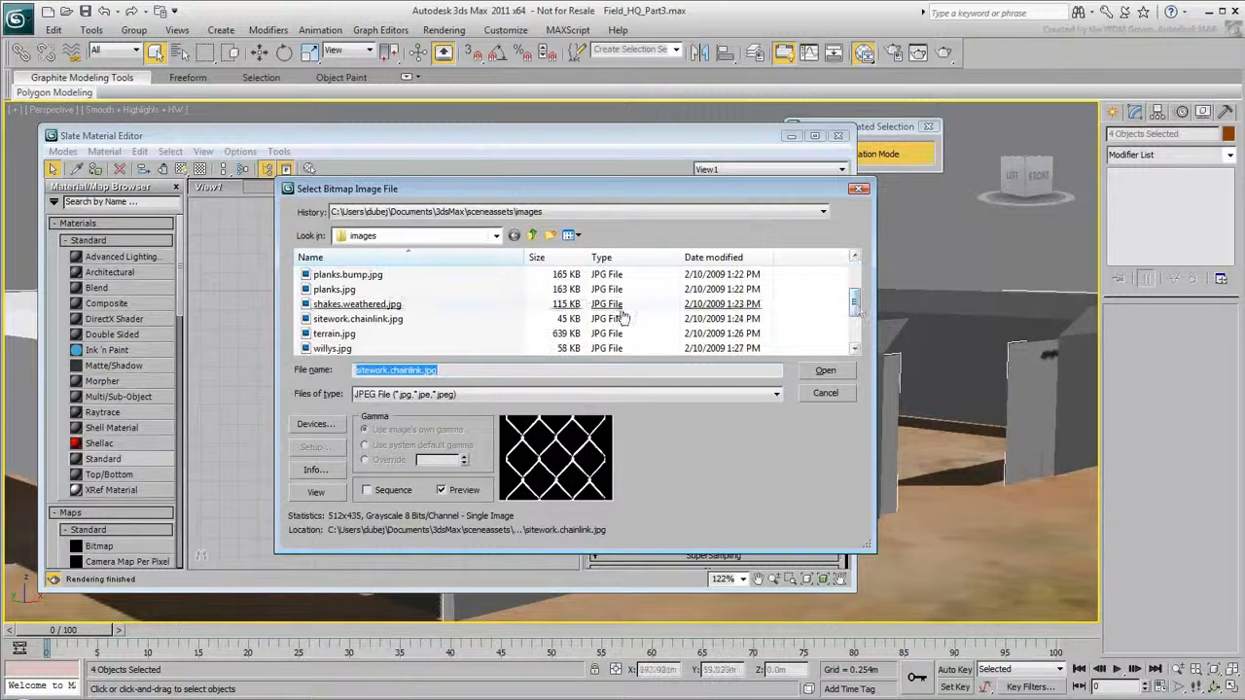
pyautogui.click(424, 325)
pyautogui.click(422, 321)
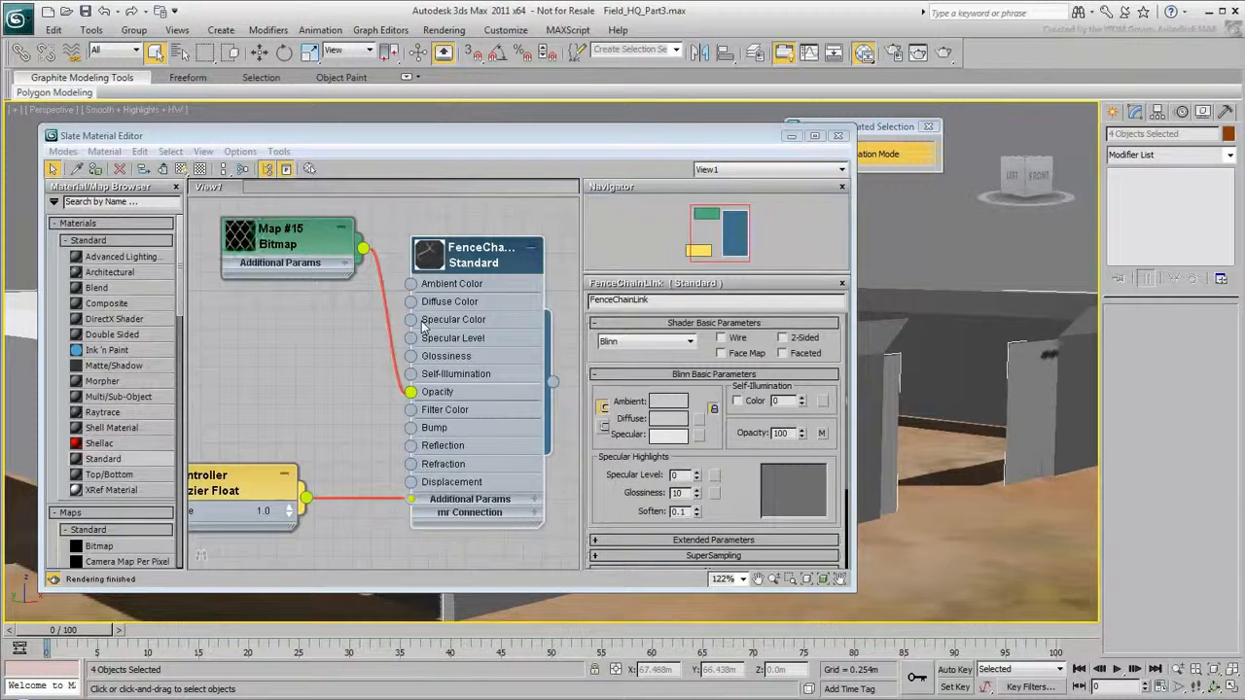
# View the chain-link bitmap's image at full size to examine its black and white pattern
pyautogui.doubleClick(303, 232)
pyautogui.click(797, 553)
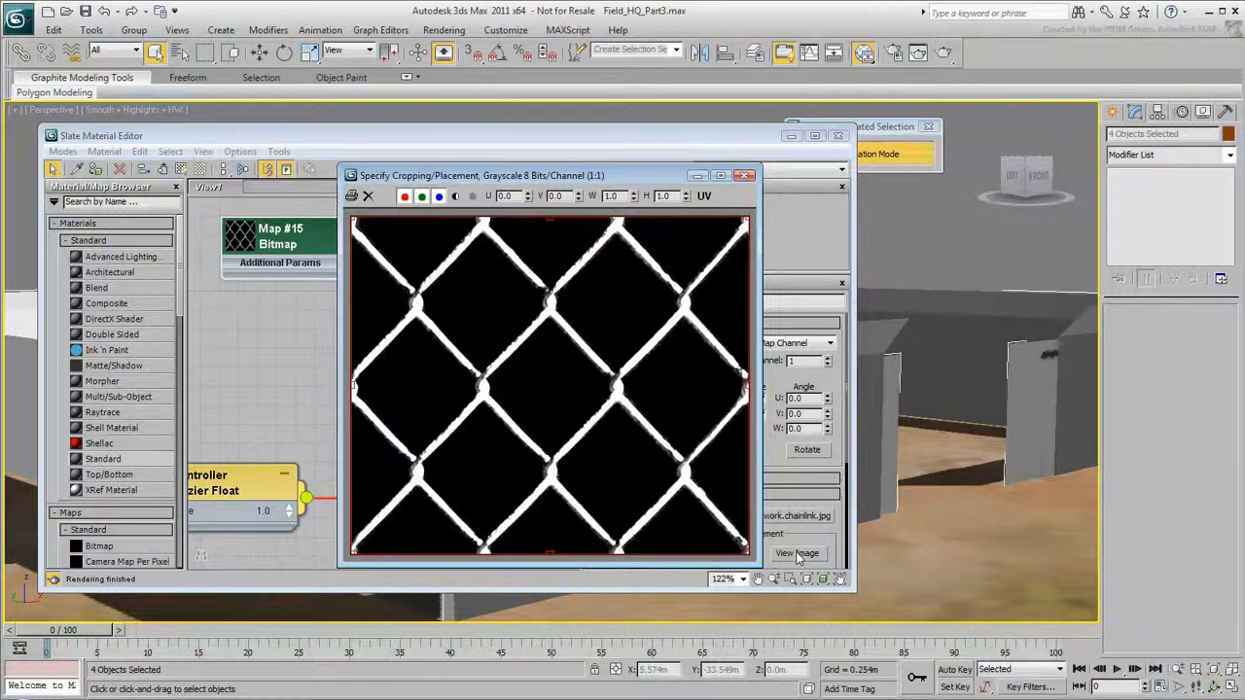
pyautogui.click(745, 175)
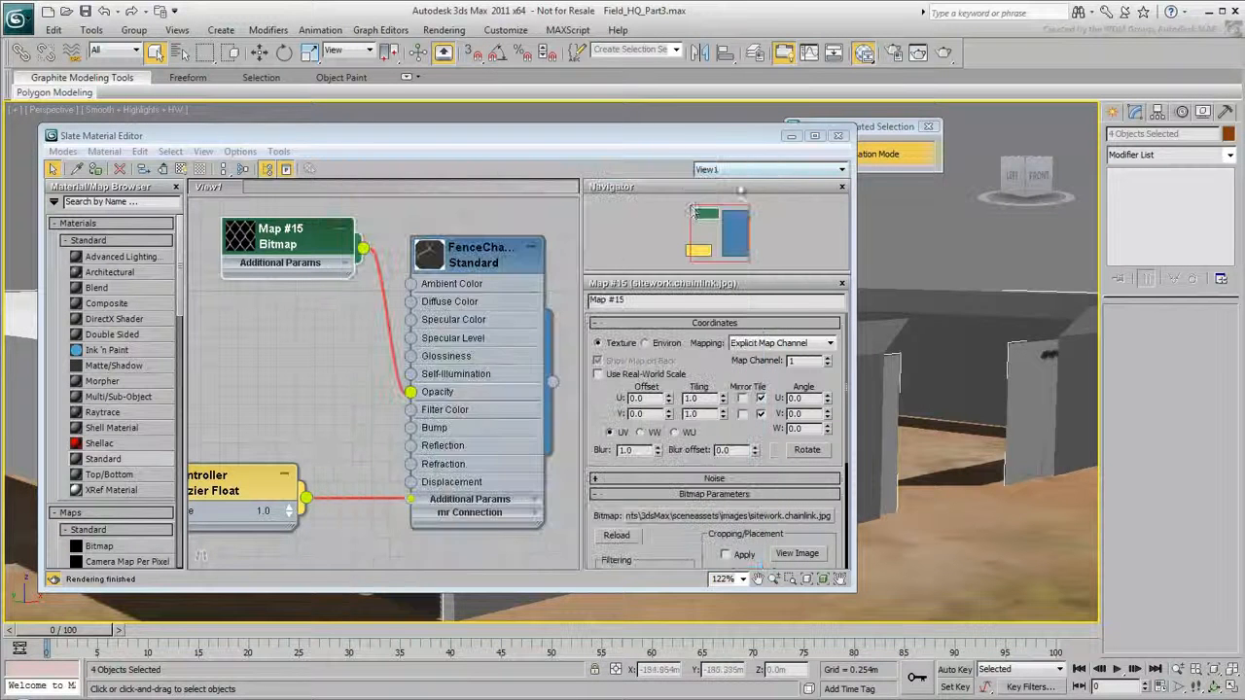
# Show the FenceChainLink material's map in the viewport and make the material 2-Sided
pyautogui.doubleClick(489, 258)
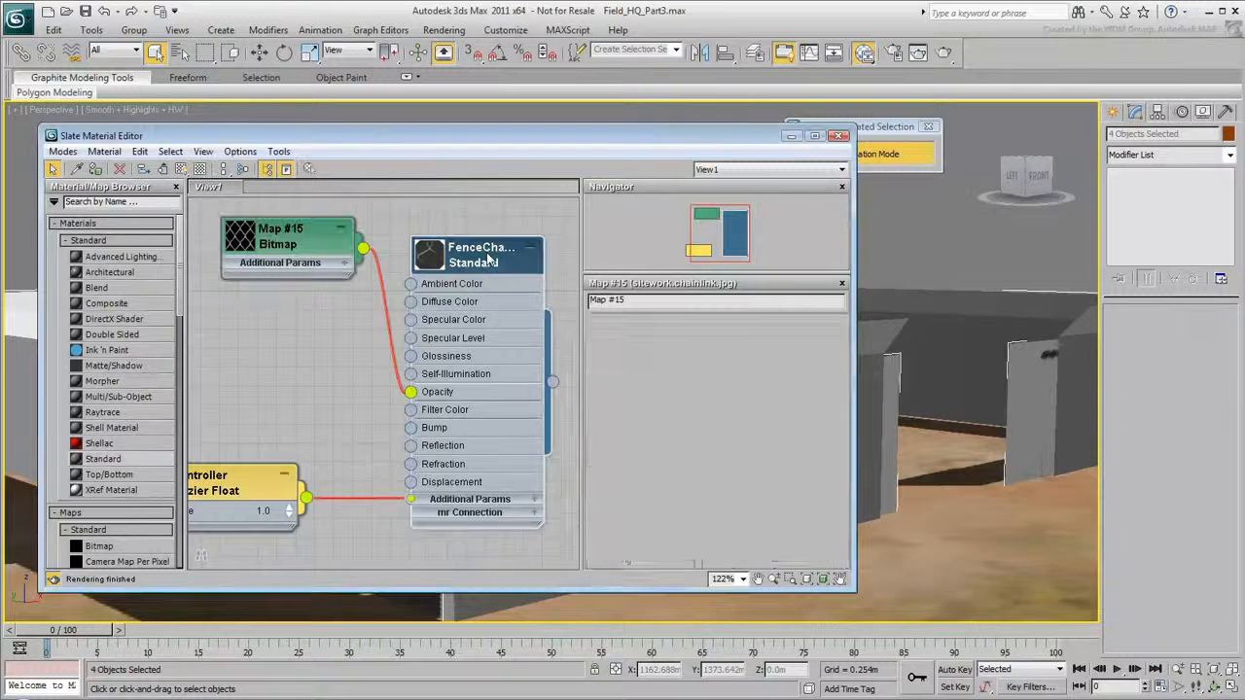
pyautogui.click(181, 169)
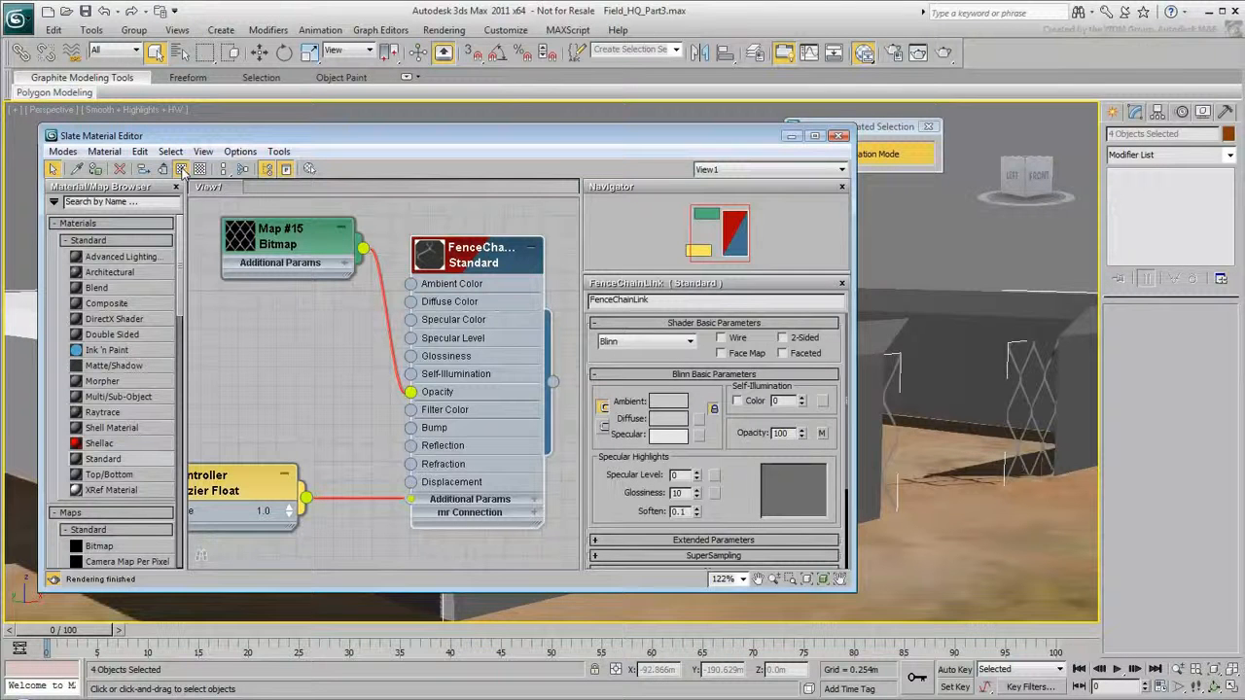
pyautogui.click(782, 339)
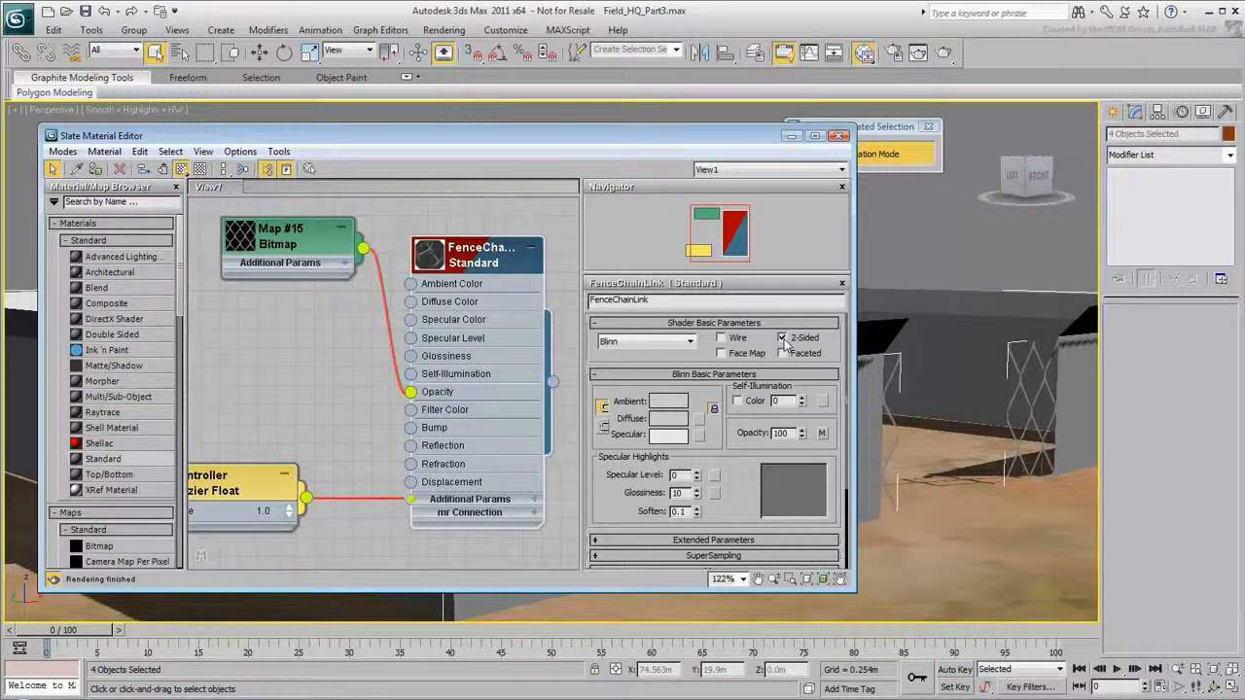
pyautogui.click(792, 136)
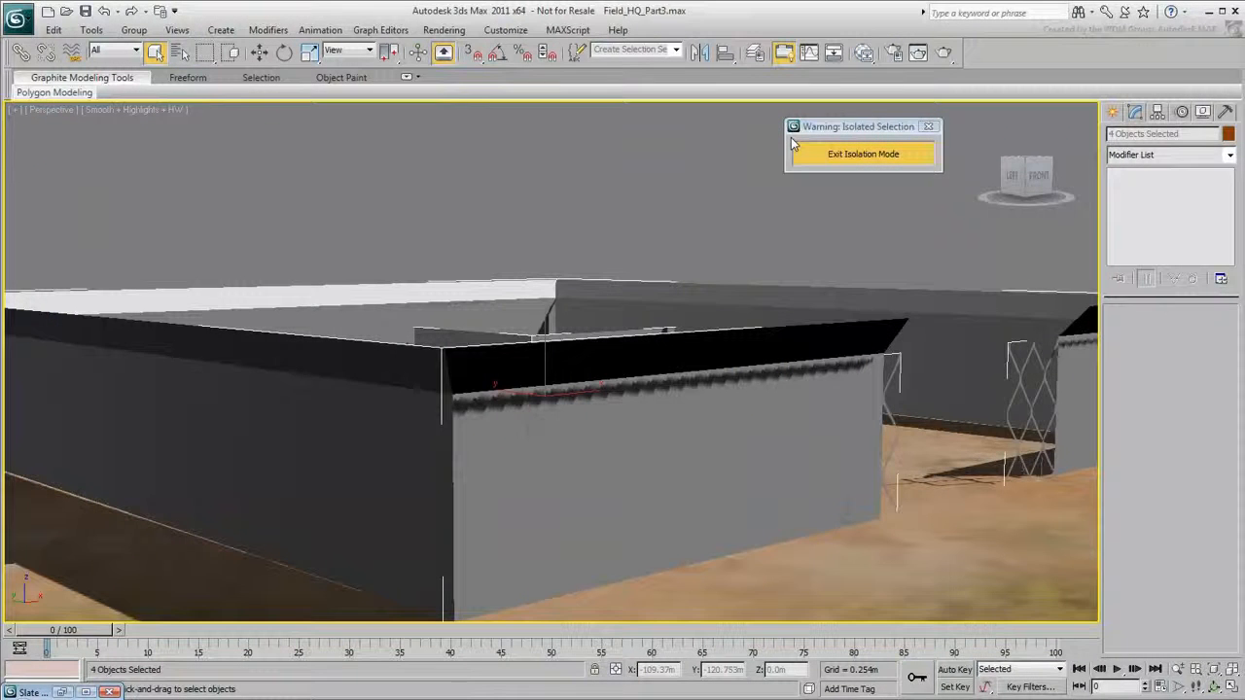
# Apply a UVW Map modifier with Box mapping to the four selected fence objects
pyautogui.click(1229, 155)
pyautogui.moveTo(1230, 194); pyautogui.dragTo(1232, 506)
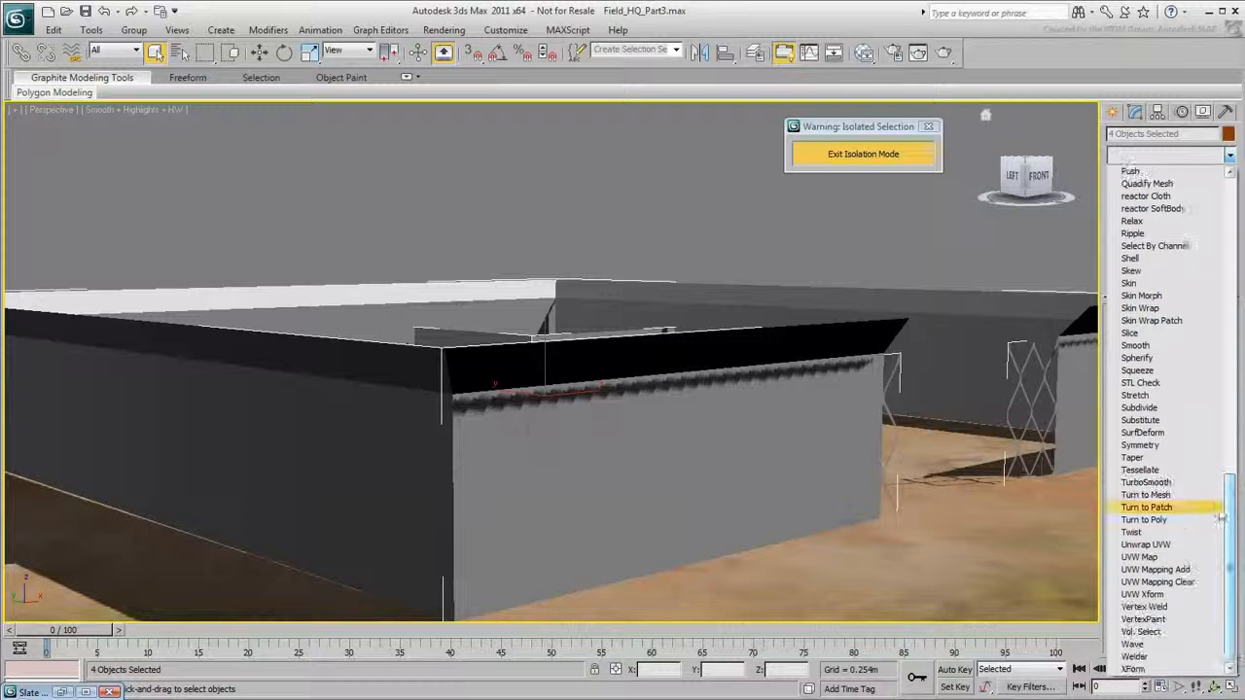
pyautogui.click(1189, 556)
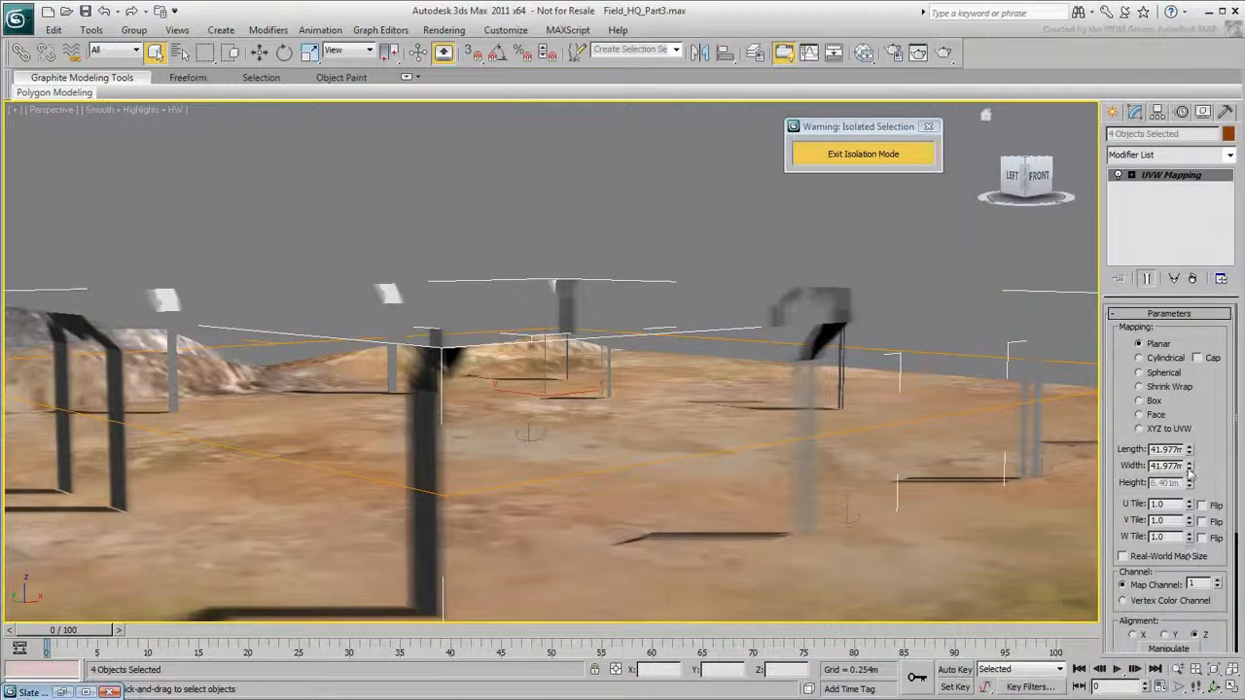
pyautogui.click(1140, 401)
# Set the box mapping's length, width and height to 0.5 m each
pyautogui.doubleClick(1164, 448)
pyautogui.write('0.5')
pyautogui.press('Return')
pyautogui.moveTo(1178, 469); pyautogui.dragTo(1134, 481)
pyautogui.write('0.5')
pyautogui.press('Return')
pyautogui.write('0.5')
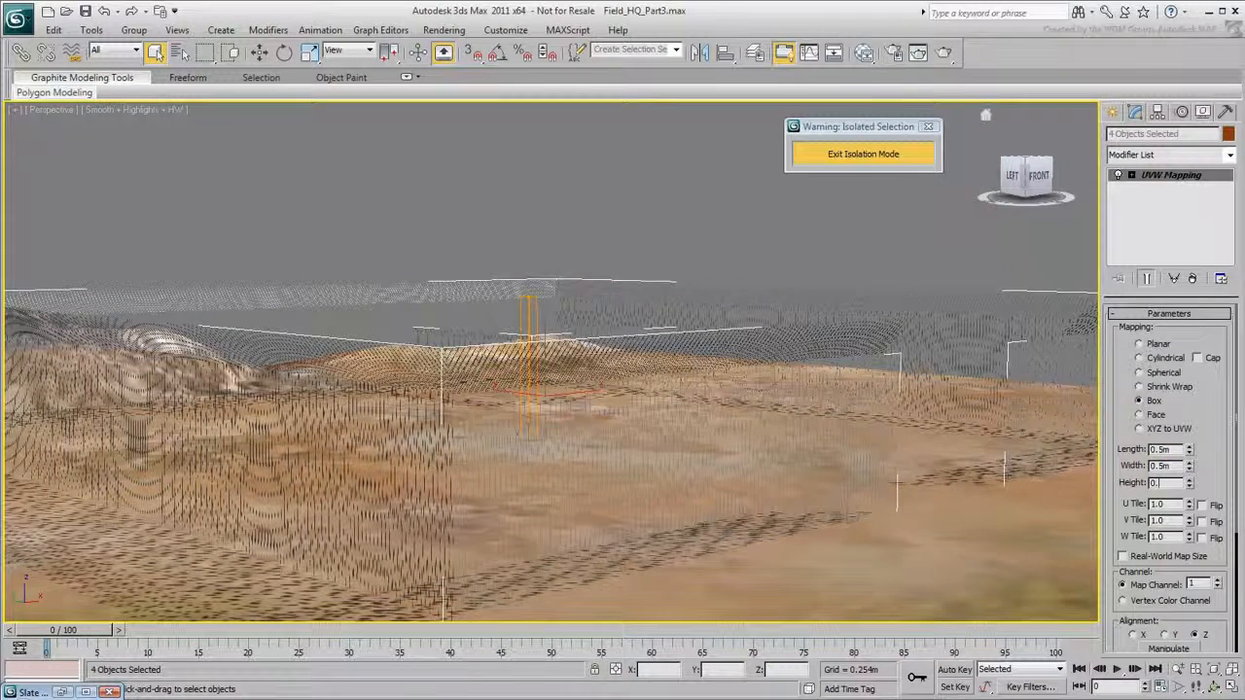
pyautogui.press('Return')
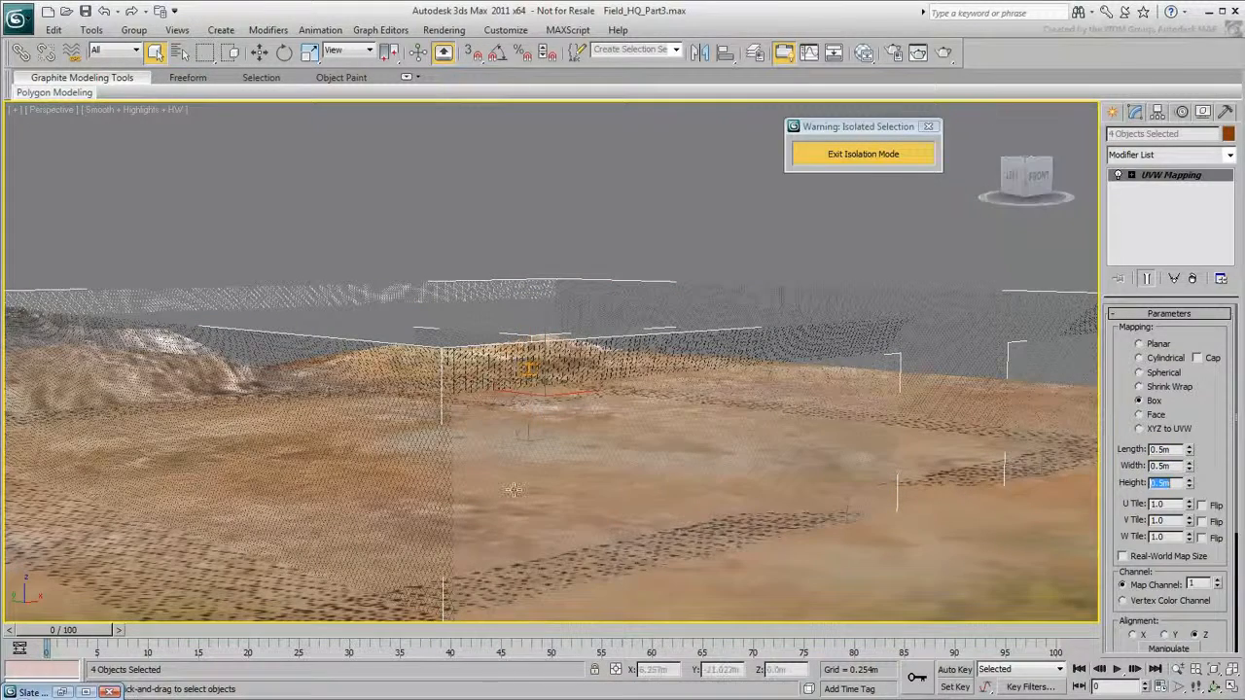
# Inspect the chain-link pattern up close and exit isolation mode to view the fence with the whole scene
pyautogui.moveTo(513, 489); pyautogui.dragTo(573, 428, button='middle')
pyautogui.scroll(2, 574, 428)
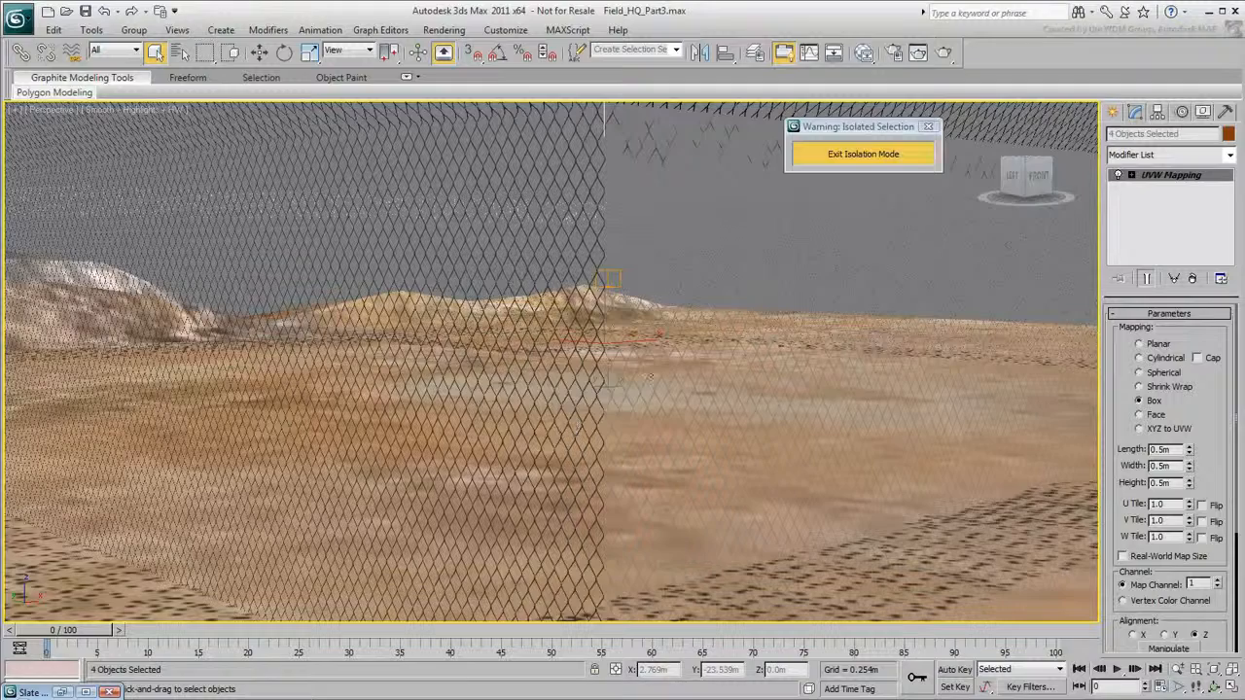
pyautogui.click(855, 158)
pyautogui.keyDown('alt'); pyautogui.moveTo(435, 574); pyautogui.dragTo(490, 413, button='middle'); pyautogui.keyUp('alt')
pyautogui.scroll(5, 464, 520)
pyautogui.scroll(-5, 490, 414)
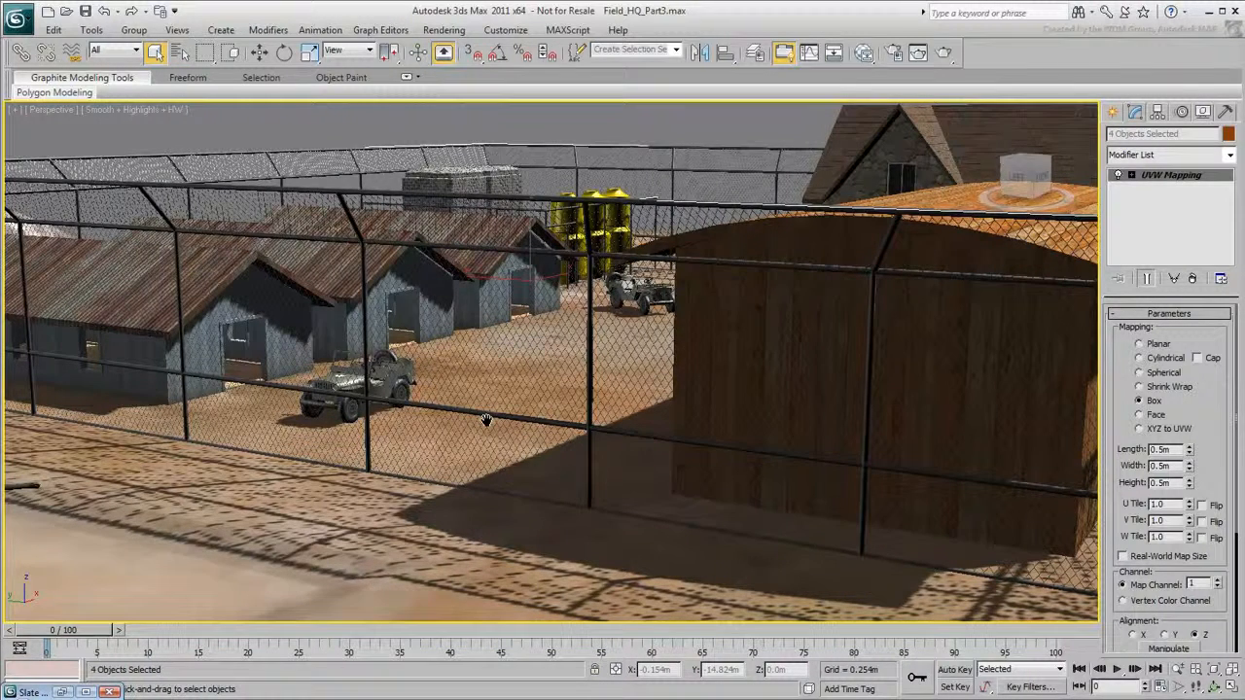
# Render the Perspective view of the fence, close the rendered frame and deselect all objects
pyautogui.click(943, 54)
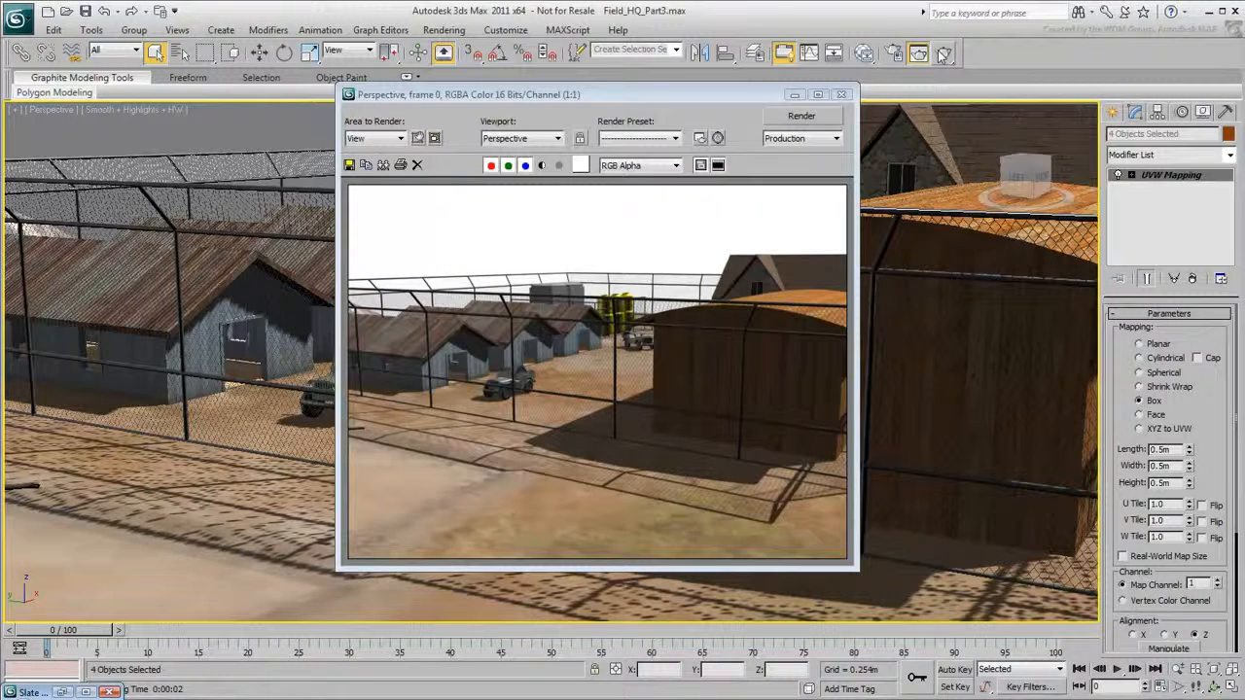
pyautogui.click(842, 94)
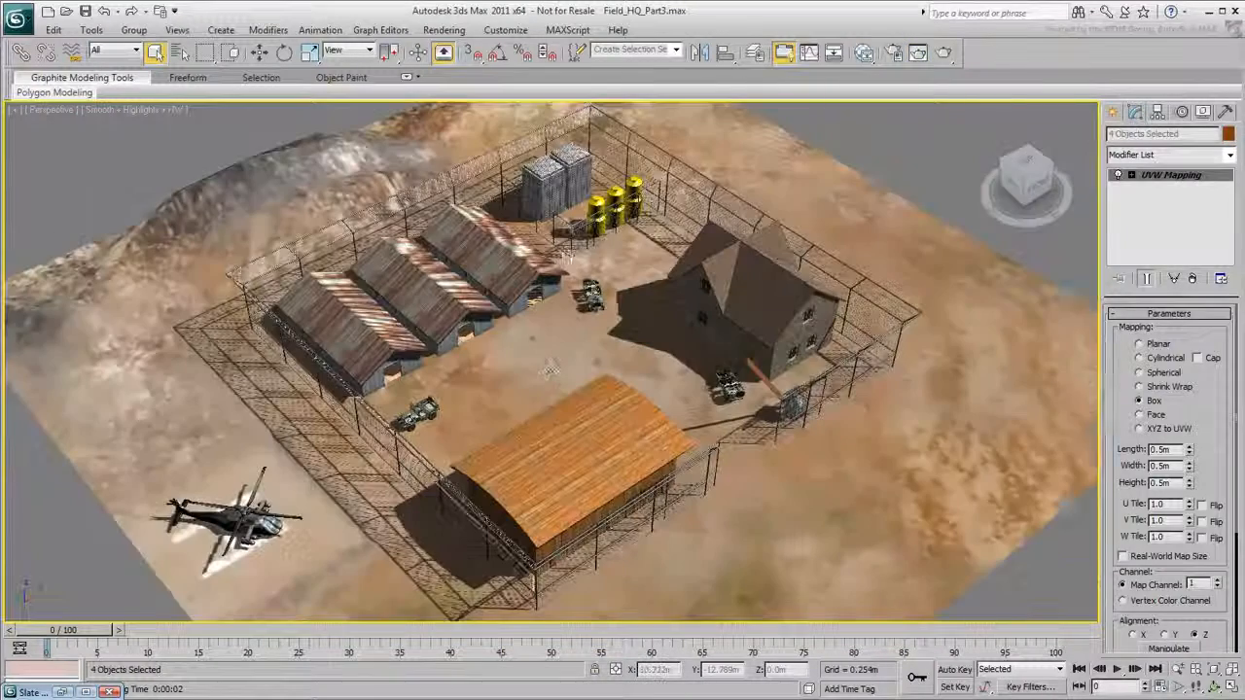
pyautogui.hotkey('ctrl', 'd')
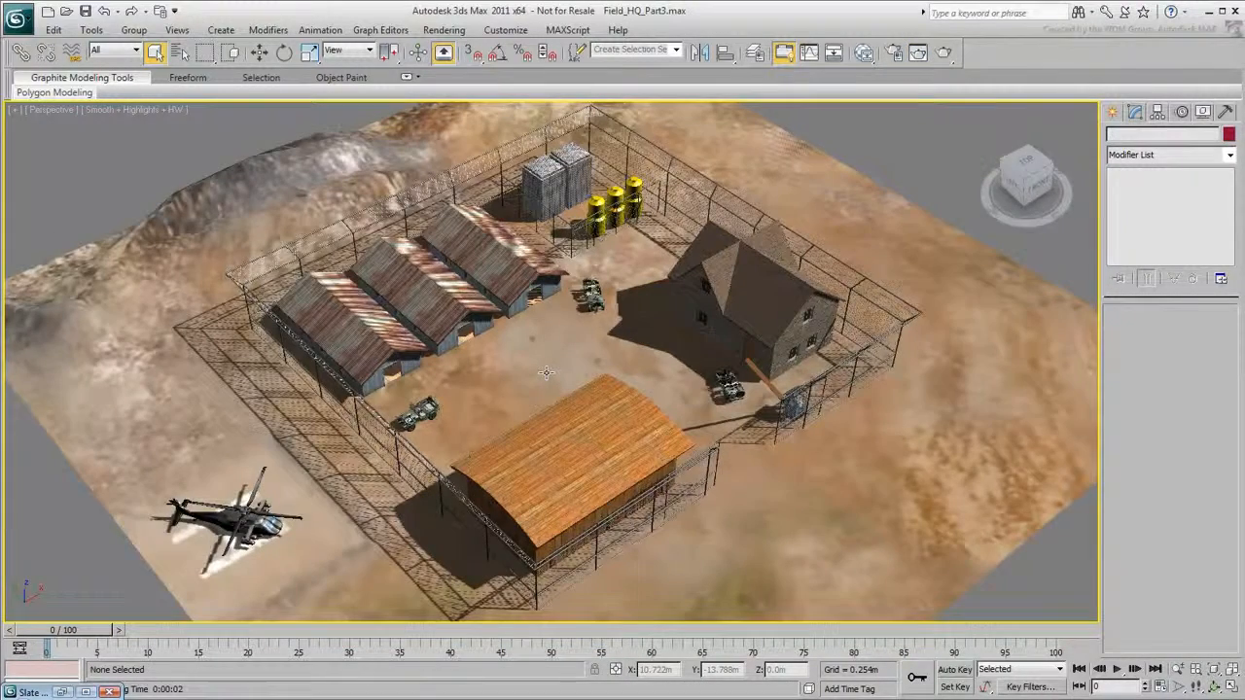